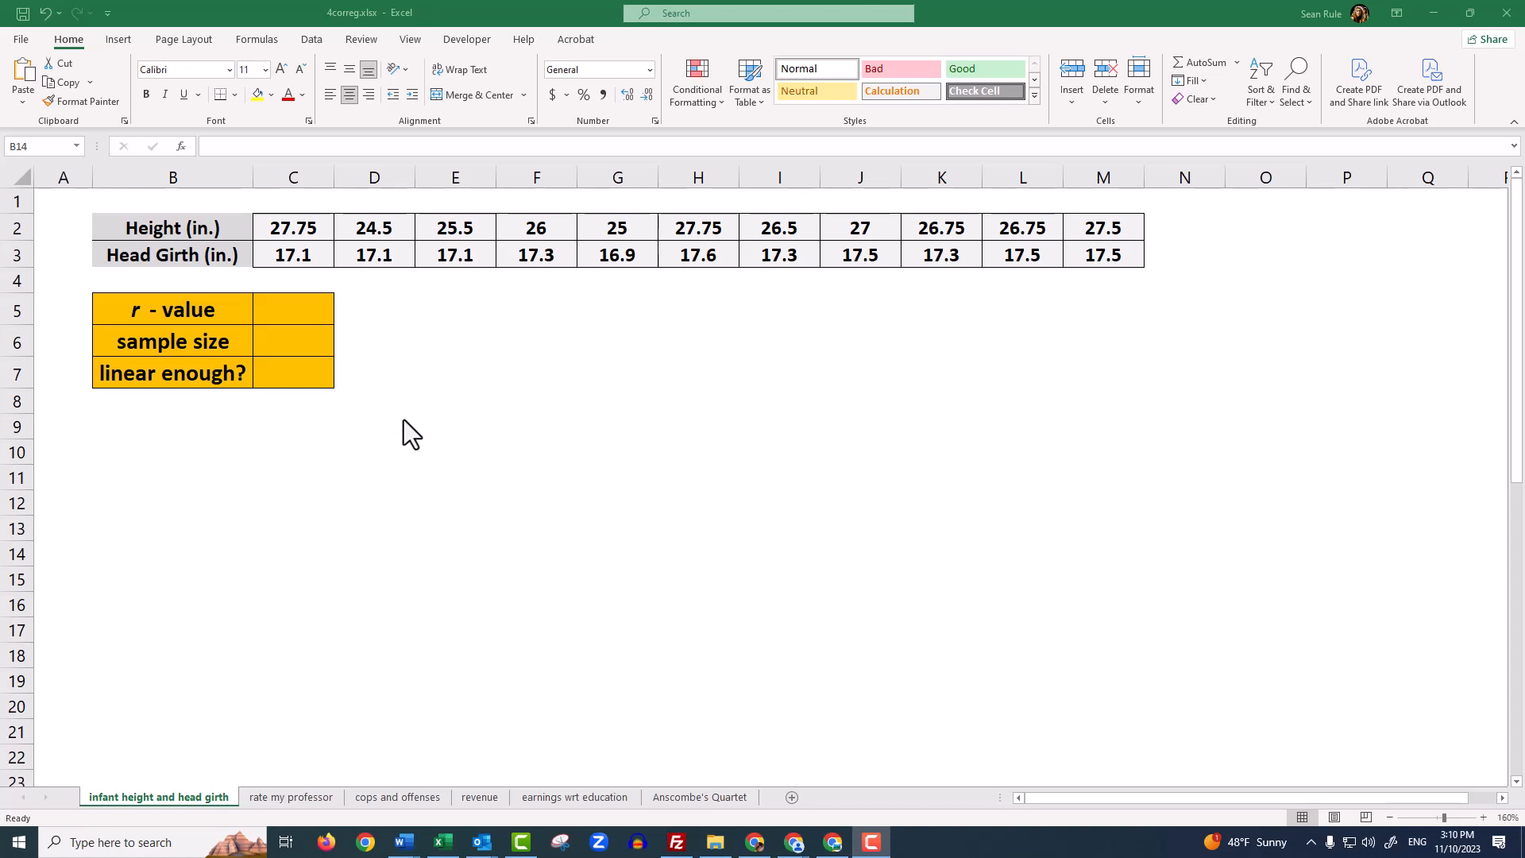
Insert a plain scatter chart from the height and head girth values in C2:M3
{"action": "left_click", "coordinate": [271, 222]}
{"action": "left_click", "coordinate": [271, 223]}
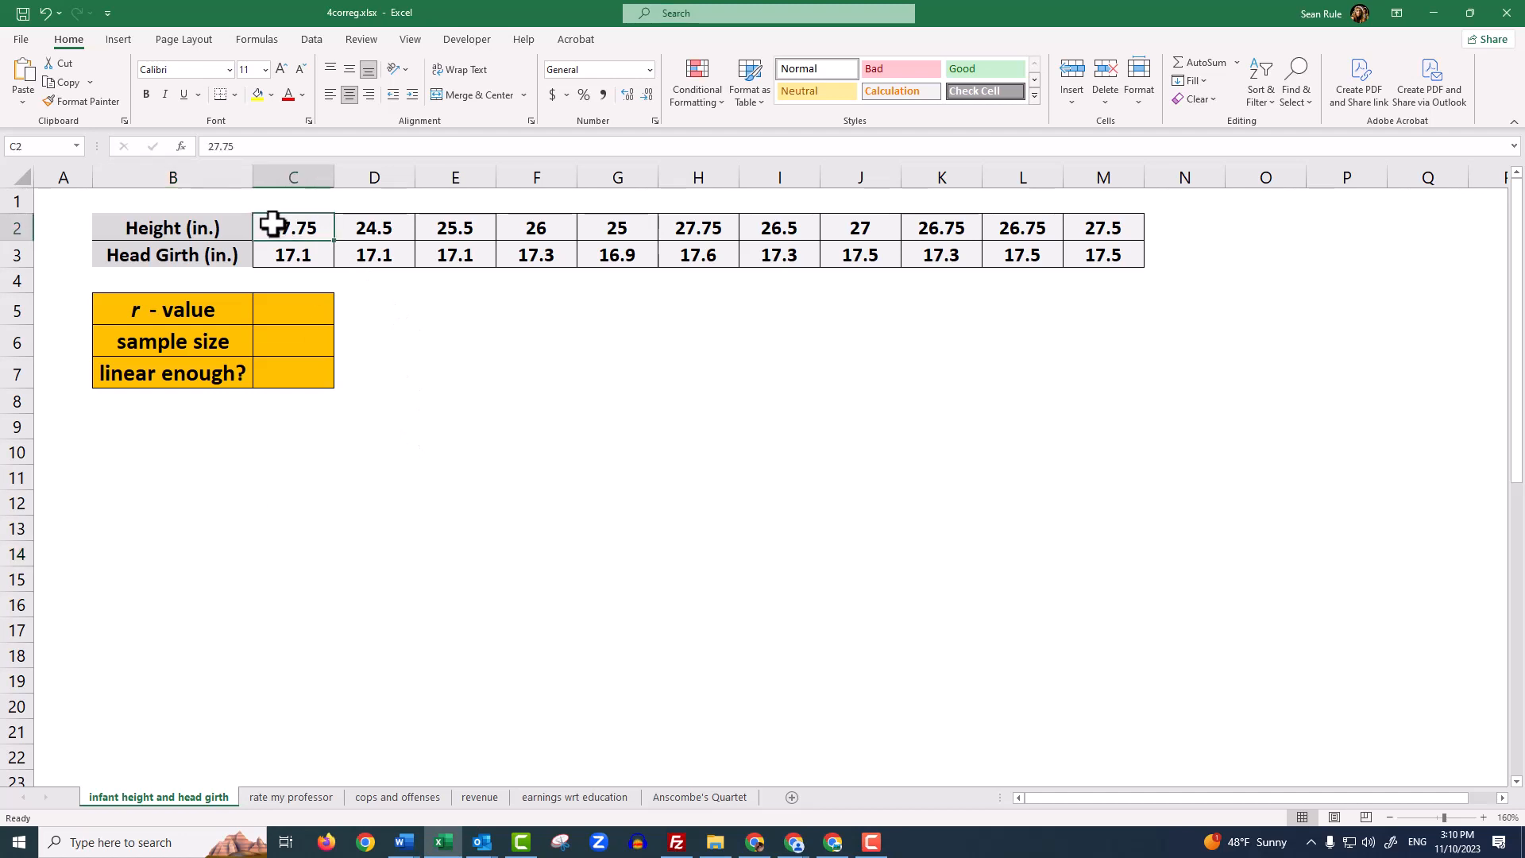
{"action": "left_click_drag", "start_coordinate": [272, 223], "coordinate": [1097, 251]}
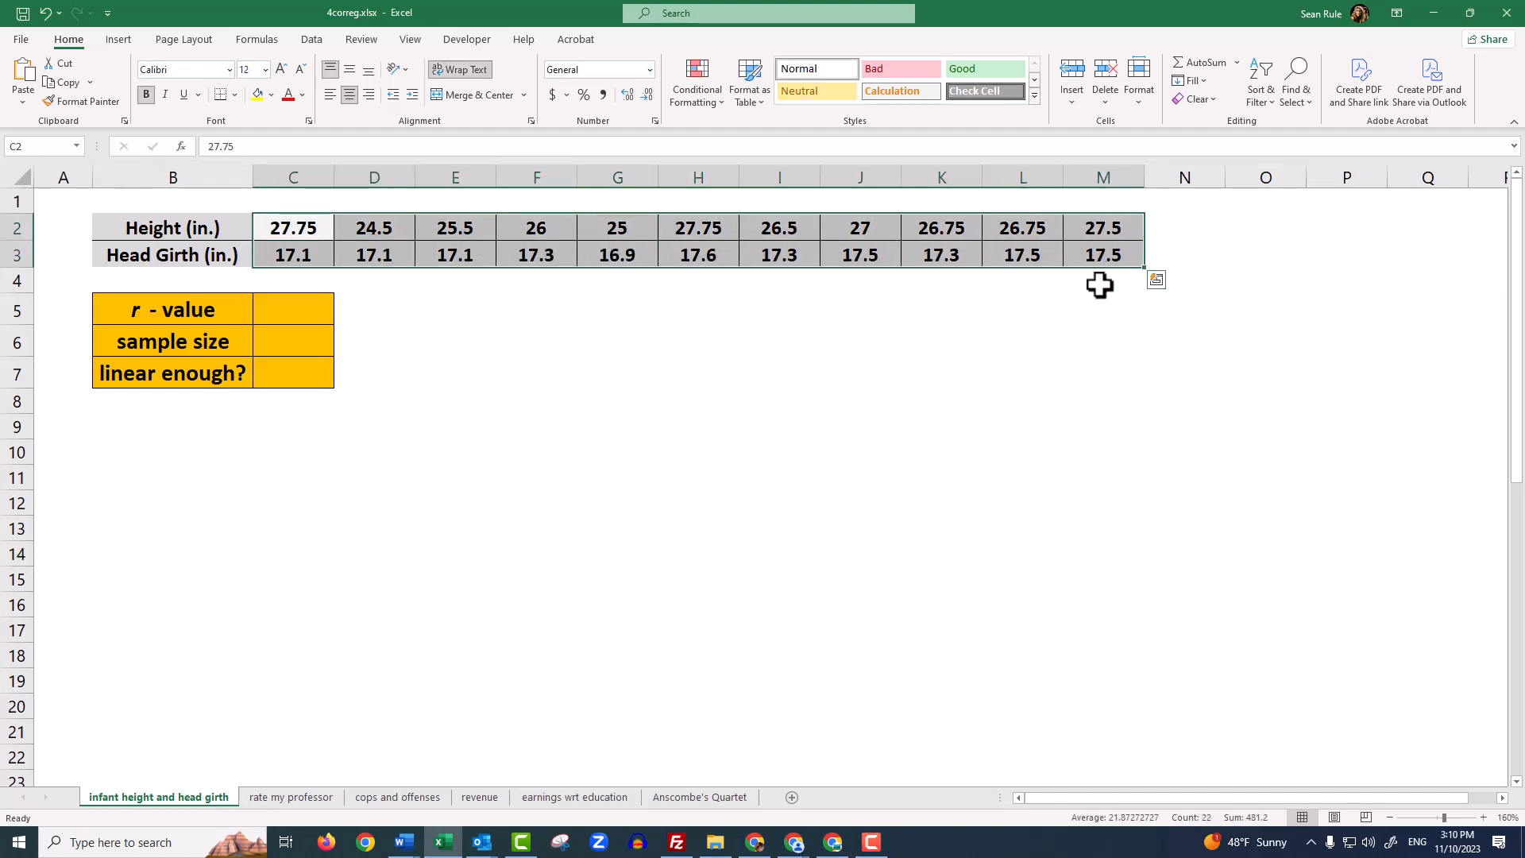
{"action": "left_click", "coordinate": [127, 41]}
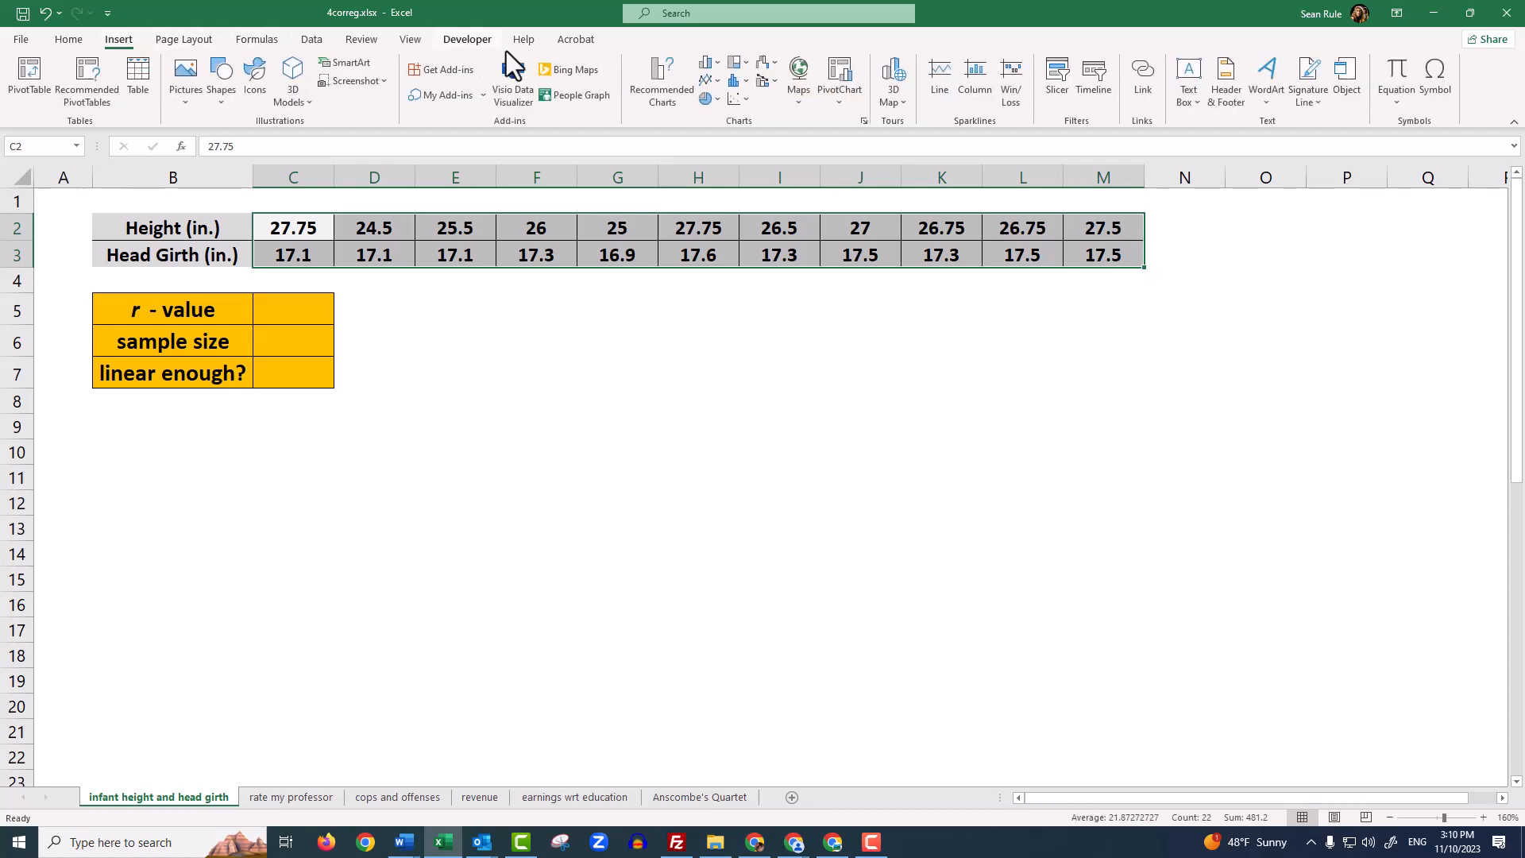
{"action": "left_click", "coordinate": [737, 101]}
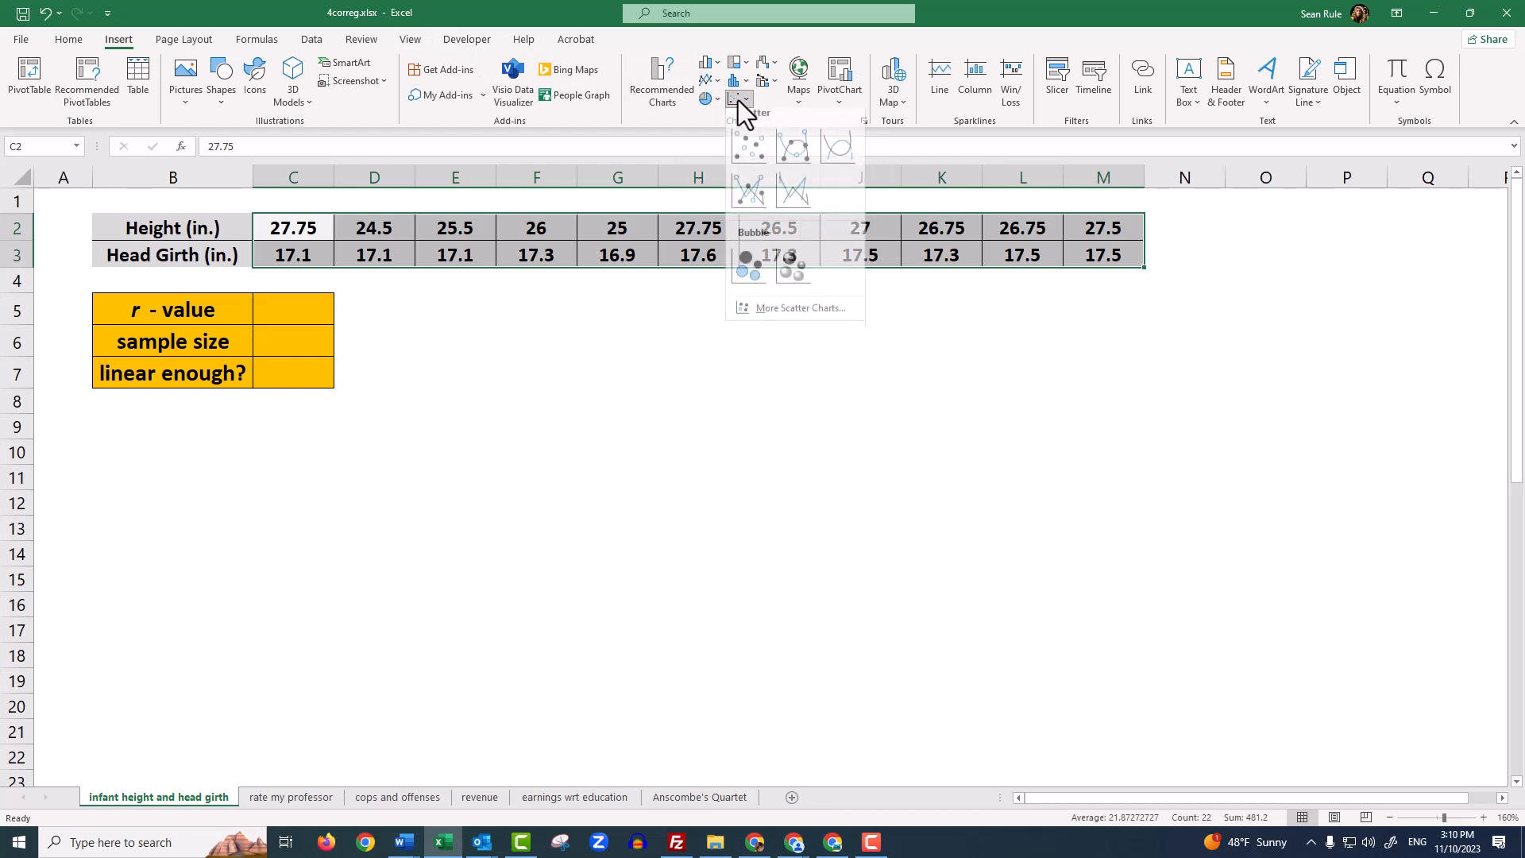
{"action": "left_click", "coordinate": [750, 152]}
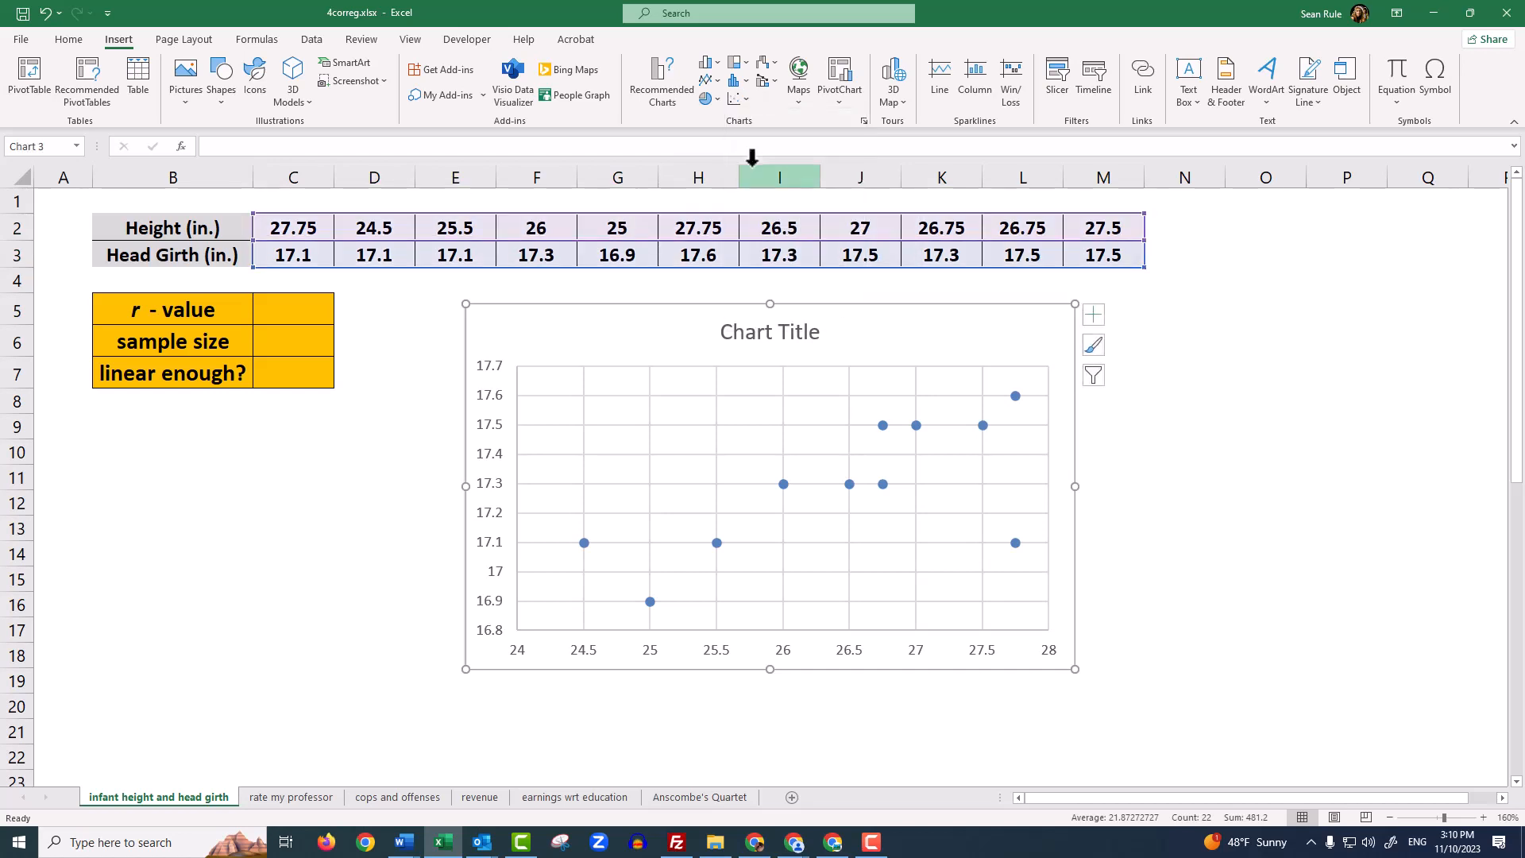
Move the scatter chart below the data and enlarge it to span columns D to Q, with its upper edge in row 4
{"action": "left_click_drag", "start_coordinate": [831, 305], "coordinate": [917, 313]}
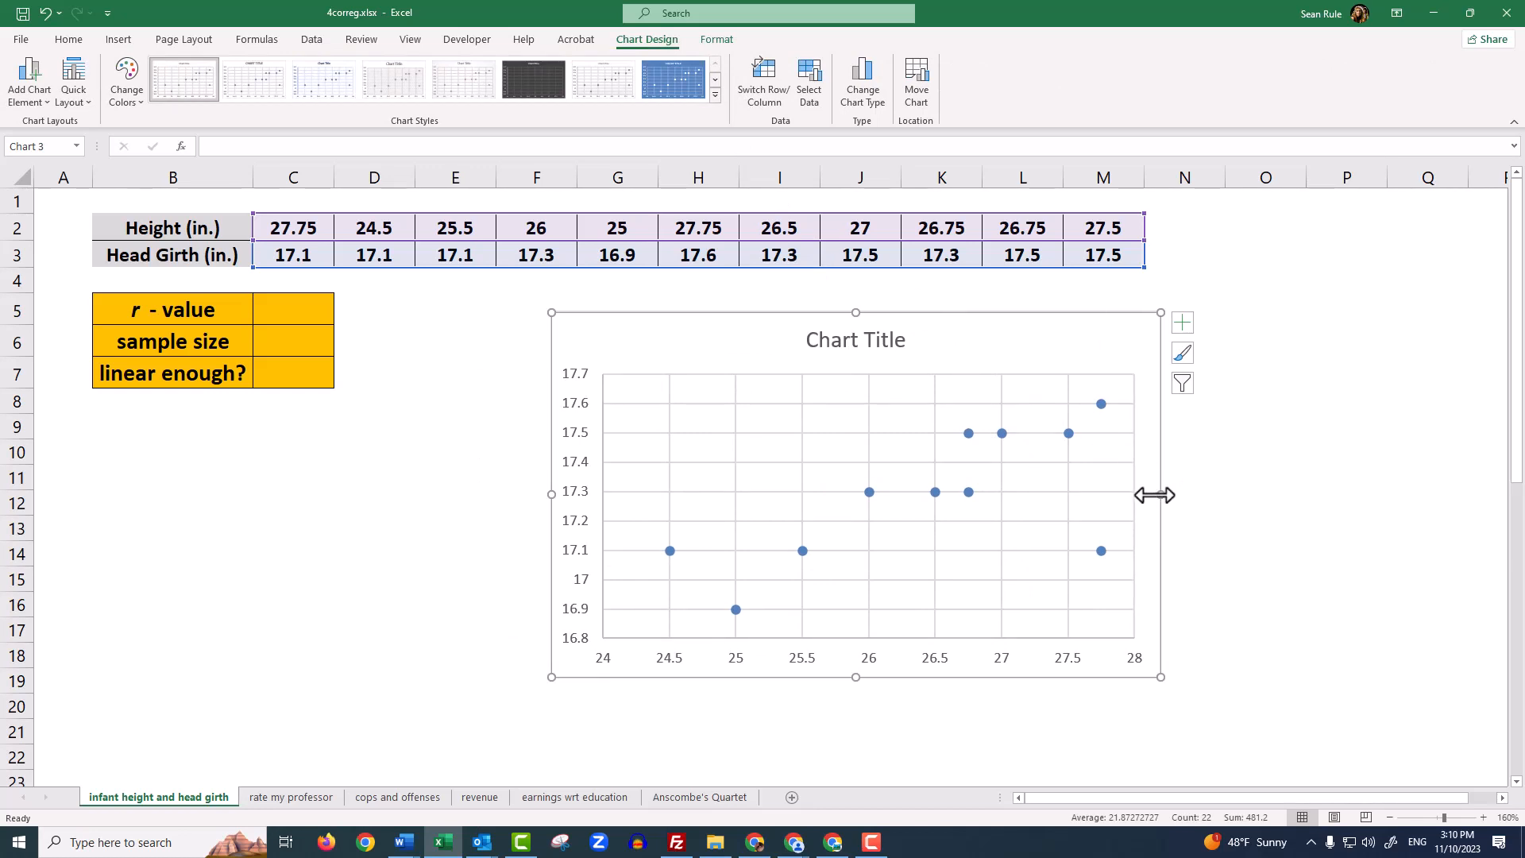
{"action": "left_click_drag", "start_coordinate": [1161, 494], "coordinate": [1407, 491]}
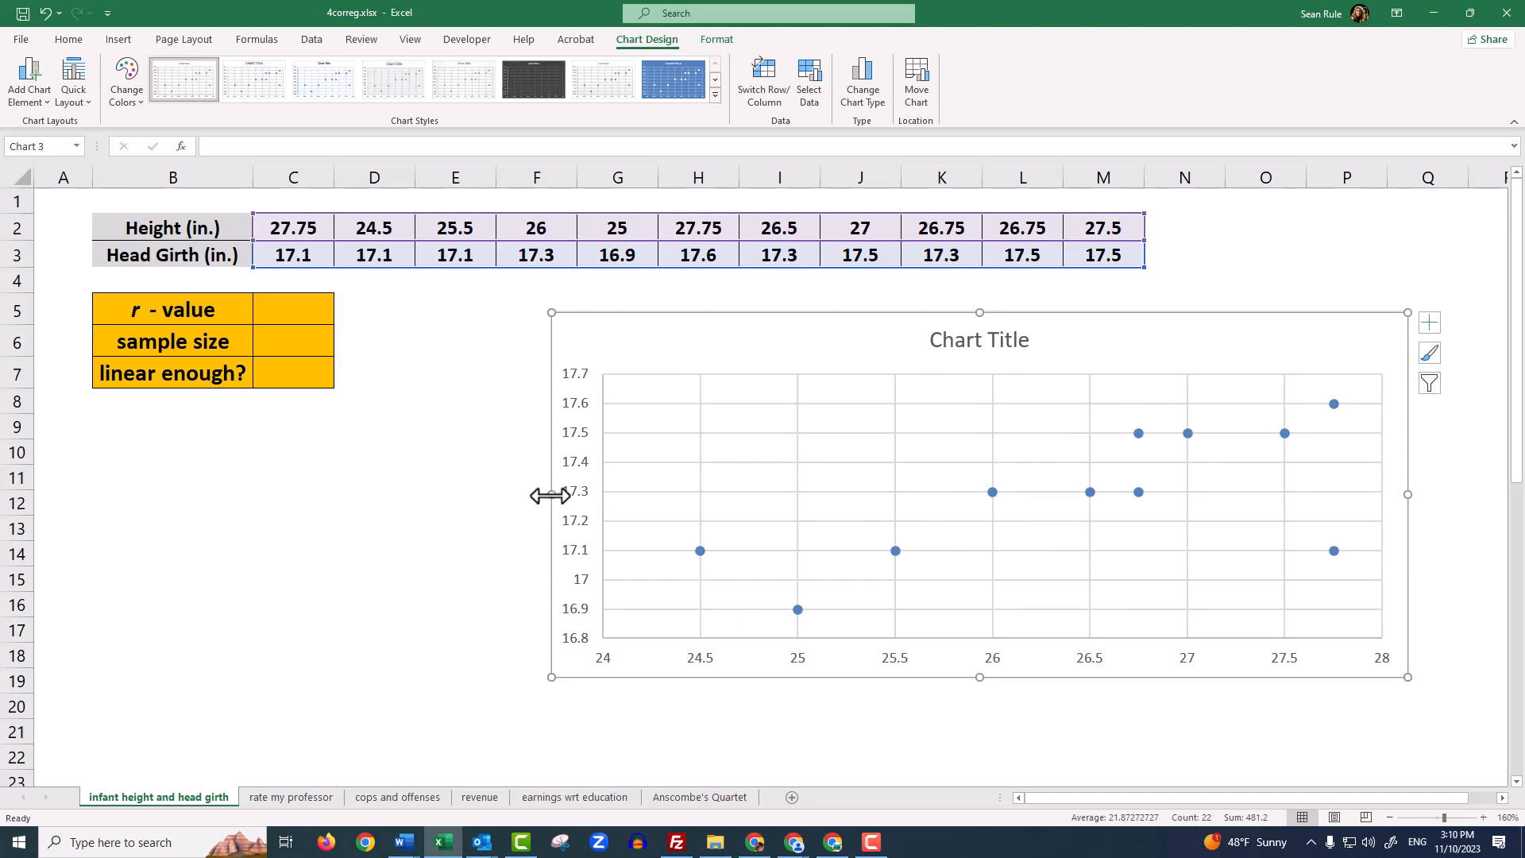
{"action": "left_click_drag", "start_coordinate": [551, 494], "coordinate": [388, 494]}
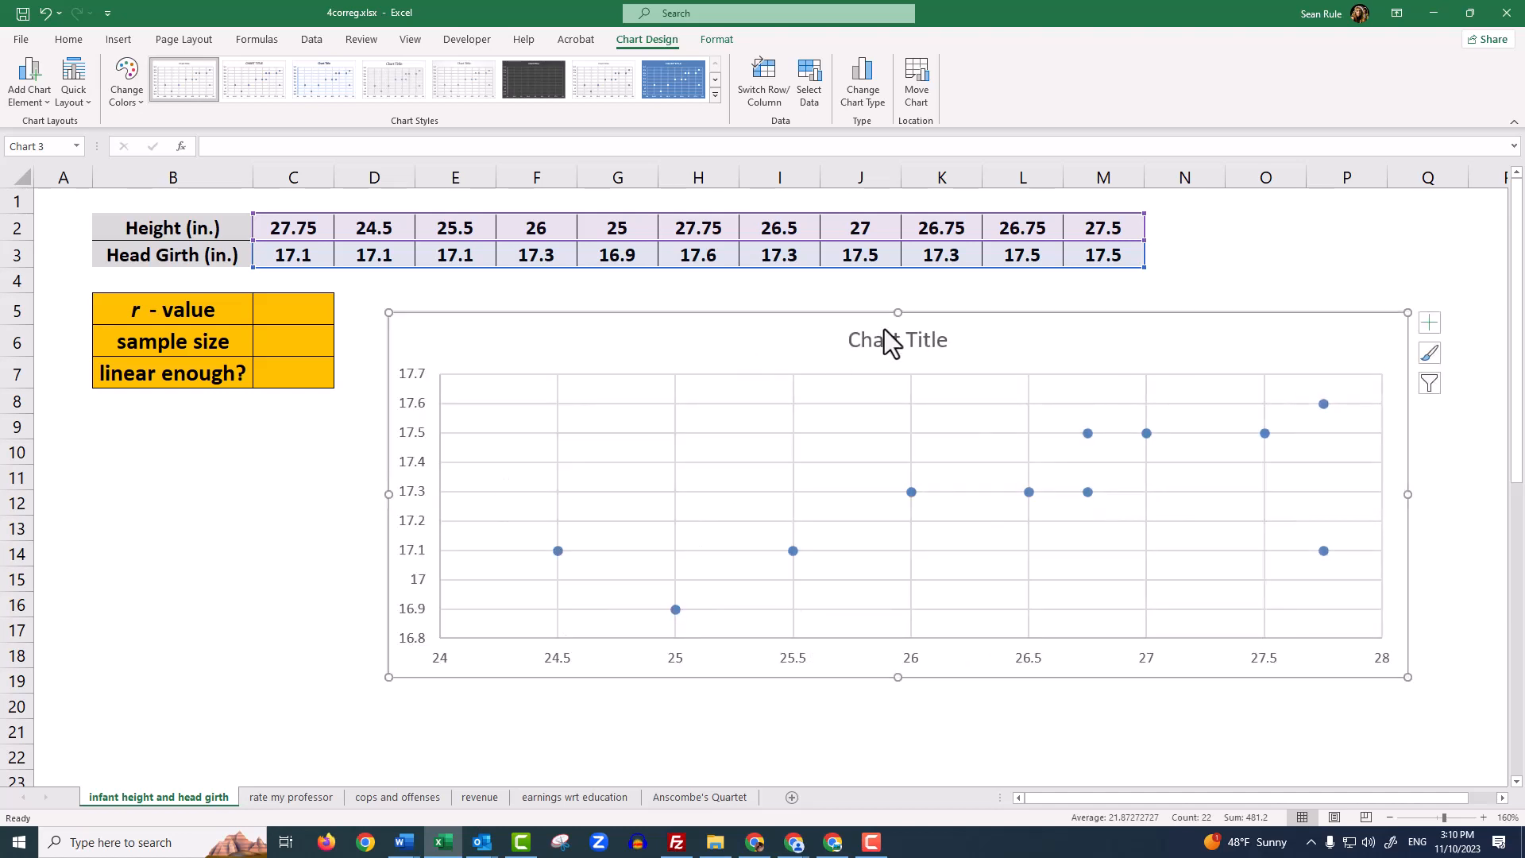
{"action": "left_click_drag", "start_coordinate": [897, 312], "coordinate": [897, 286]}
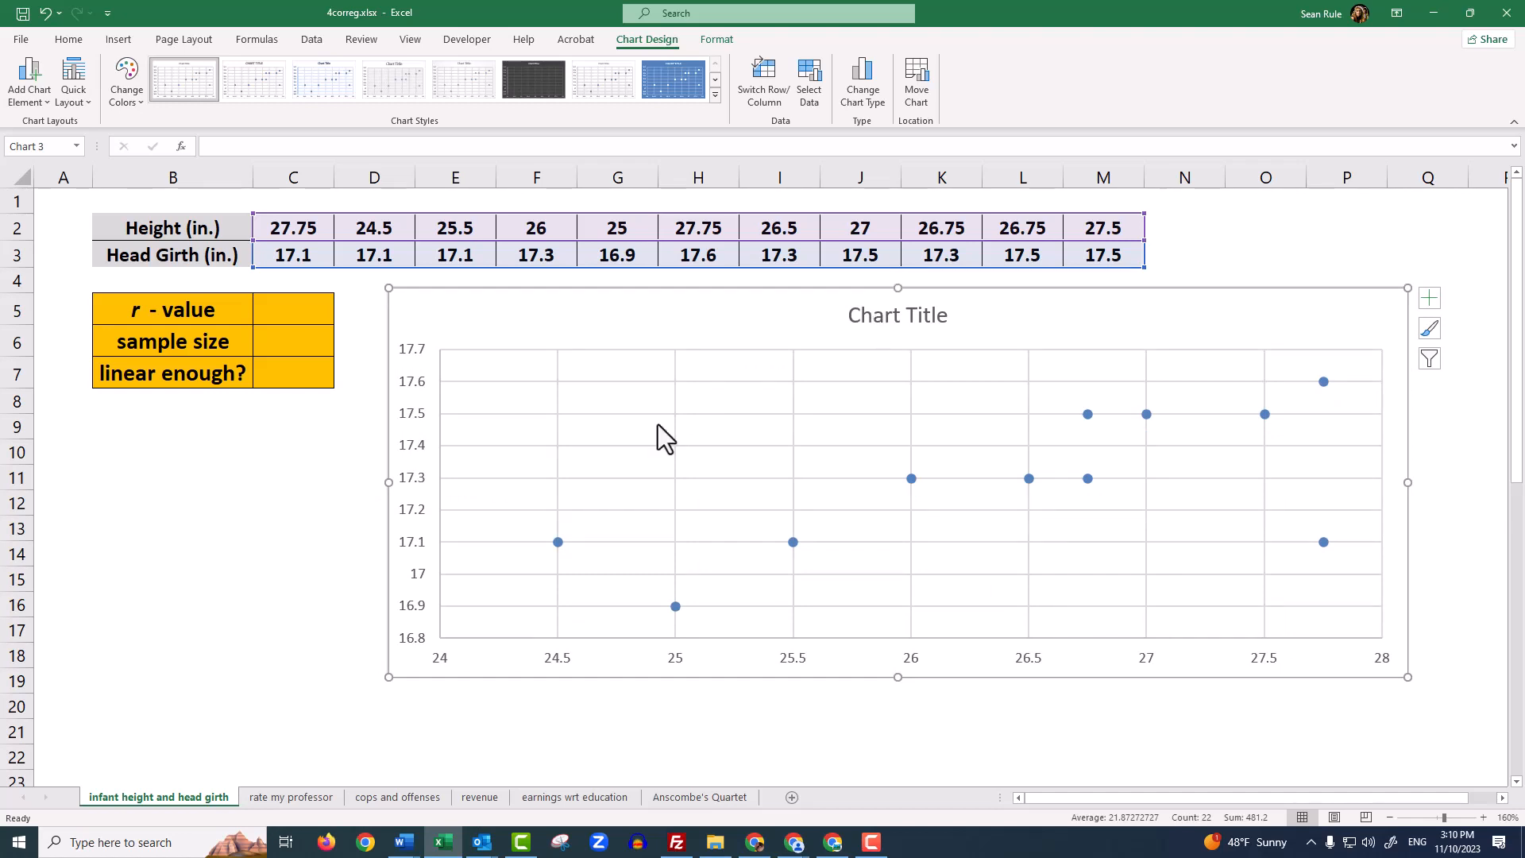
Match the plotted points at heights 24.5 and 25 with their data pairs in columns D and G
{"action": "mouse_move", "coordinate": [555, 540]}
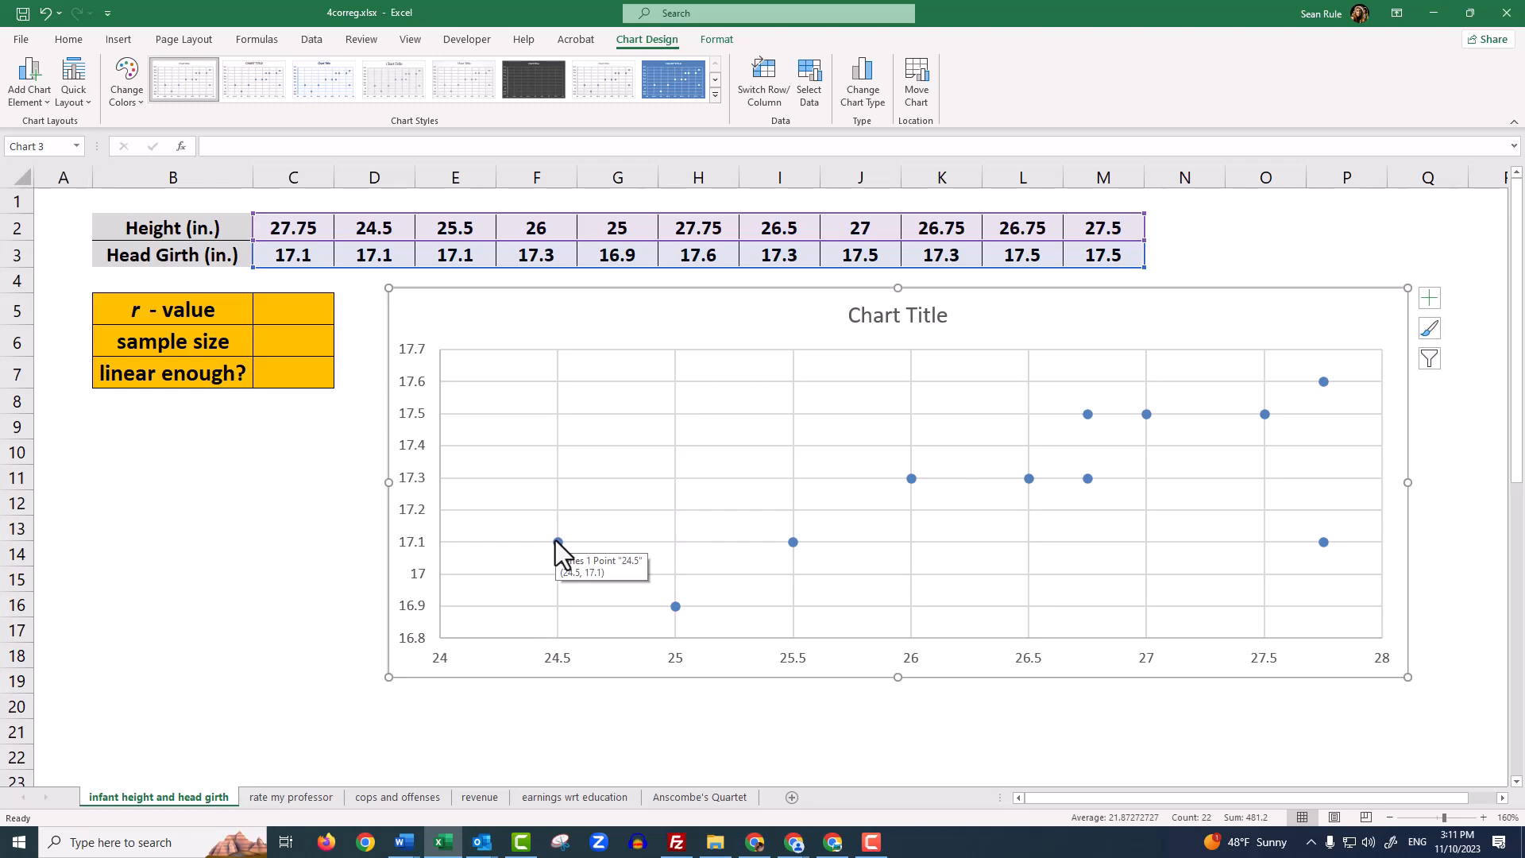
{"action": "left_click_drag", "start_coordinate": [368, 227], "coordinate": [366, 248]}
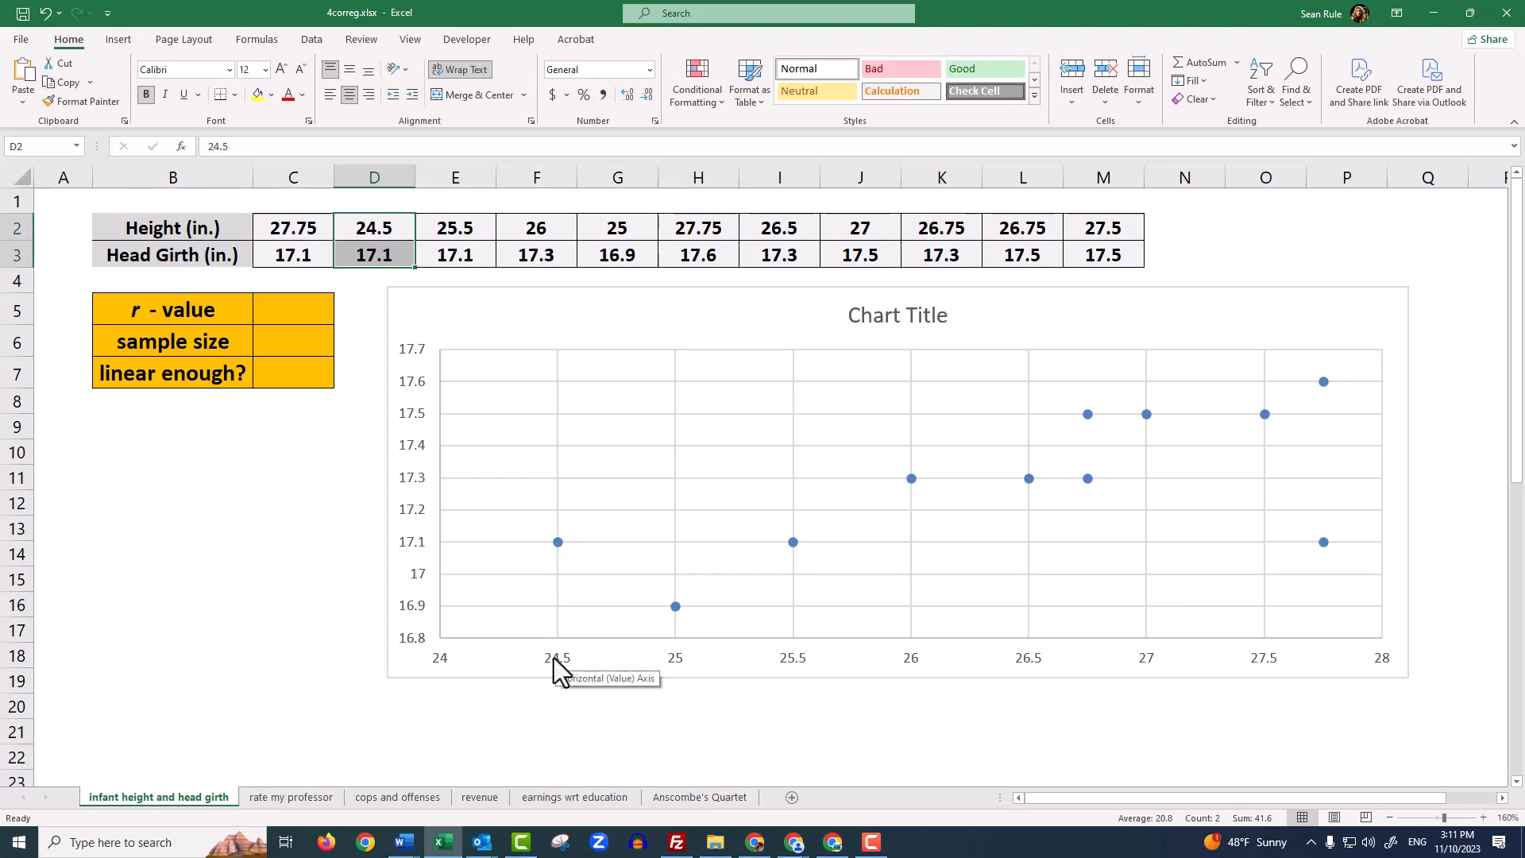
{"action": "left_click", "coordinate": [389, 262]}
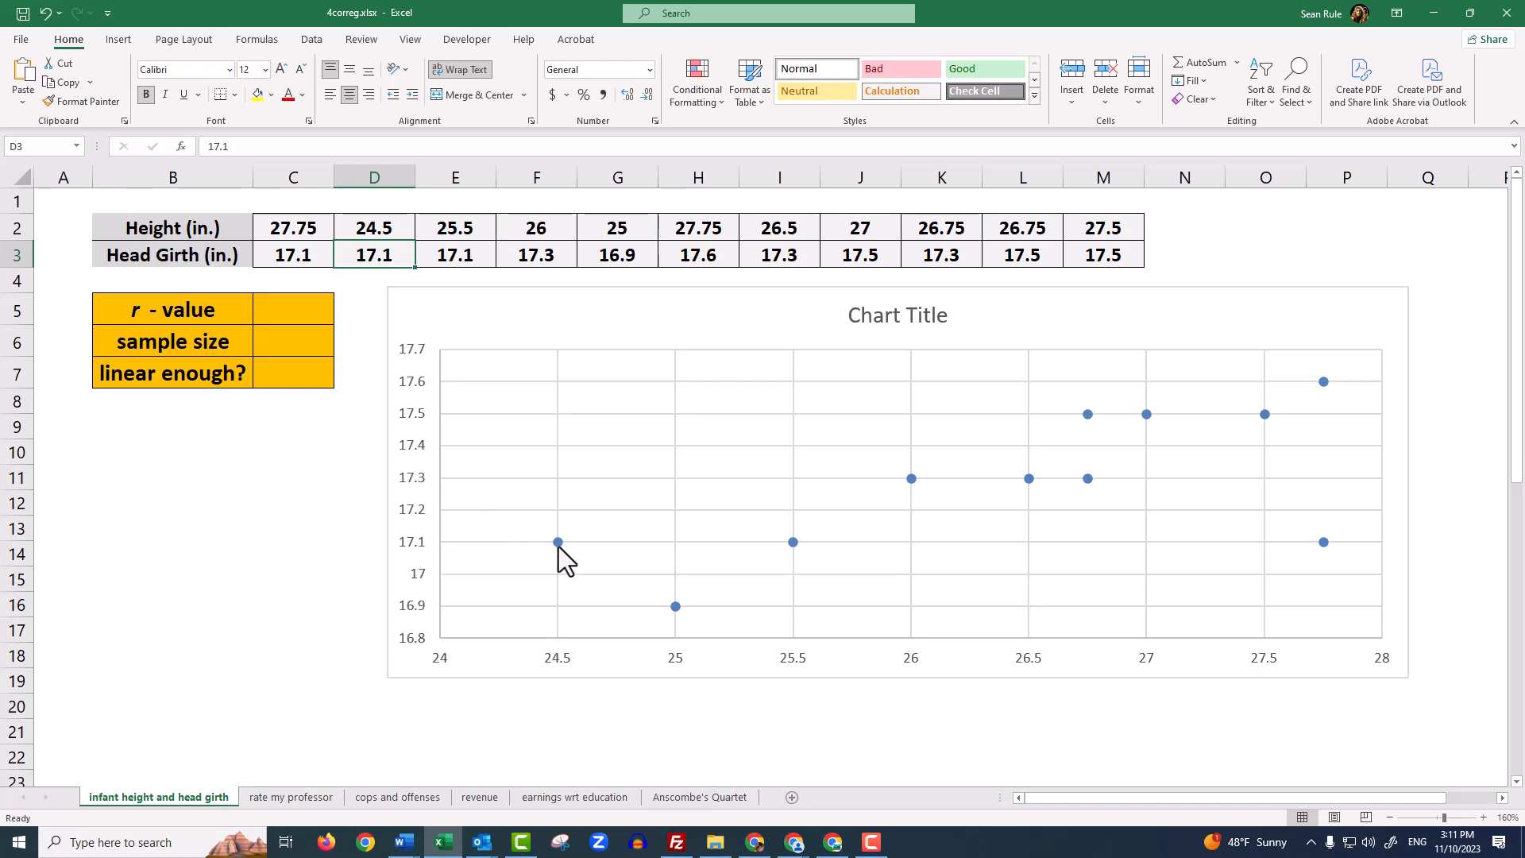
{"action": "mouse_move", "coordinate": [676, 610]}
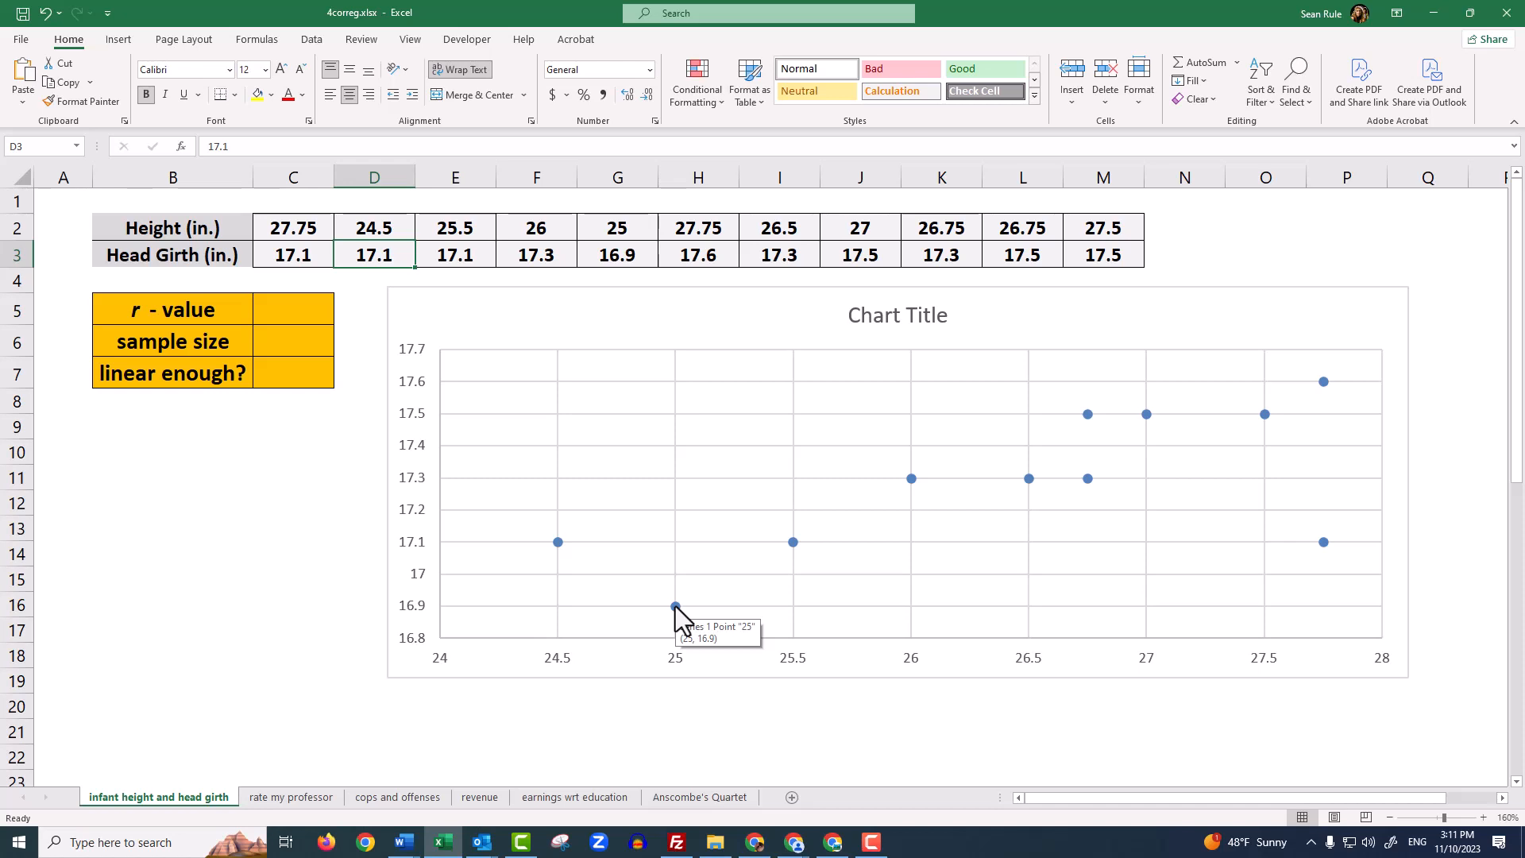
{"action": "left_click_drag", "start_coordinate": [621, 230], "coordinate": [617, 248]}
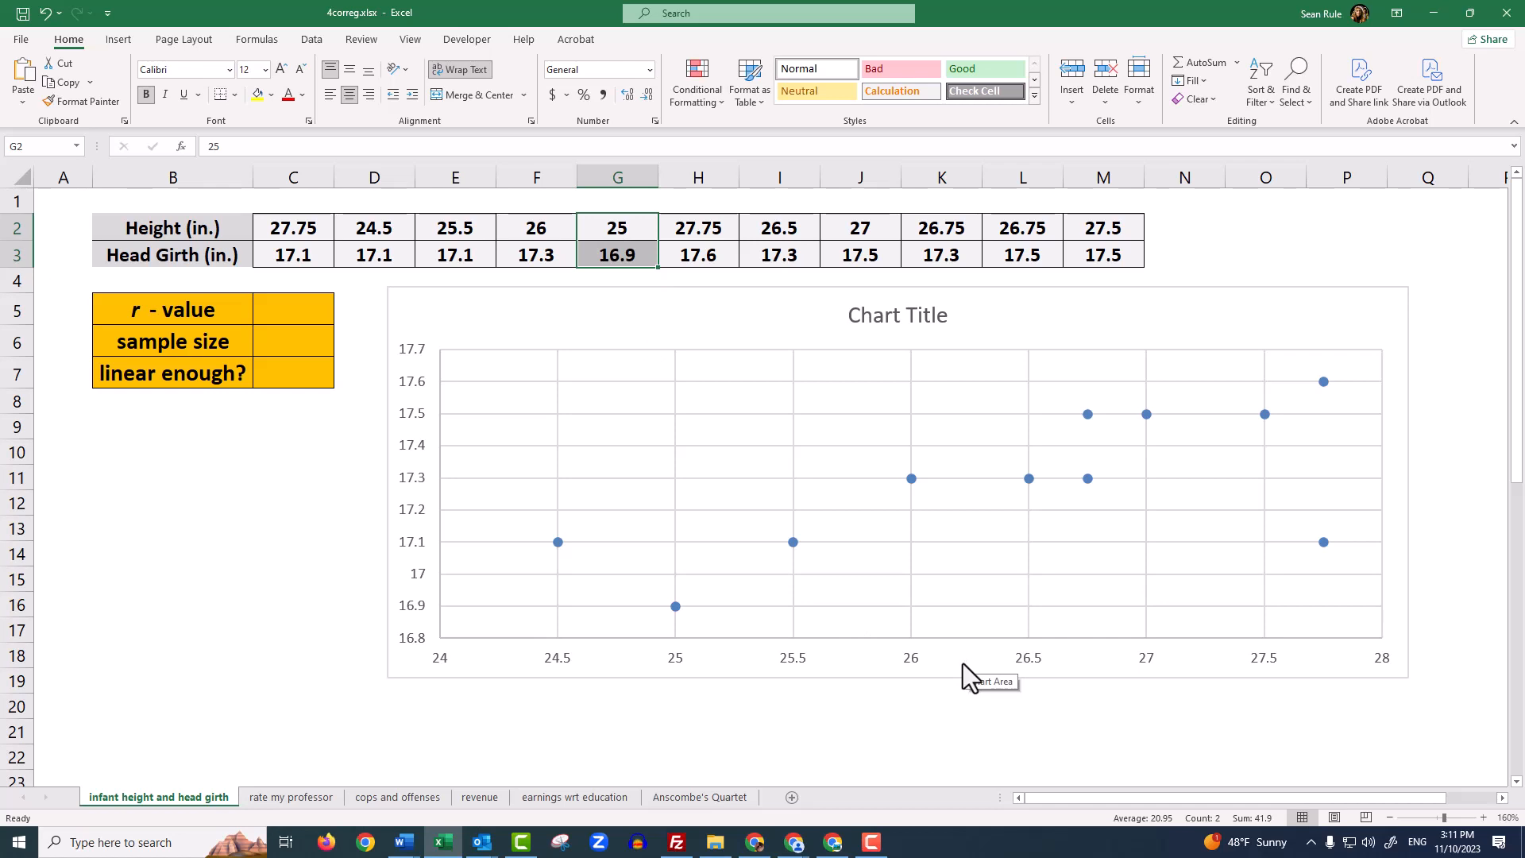
Narrow the scatter chart so that it ends at the far edge of column O
{"action": "left_click", "coordinate": [1384, 314]}
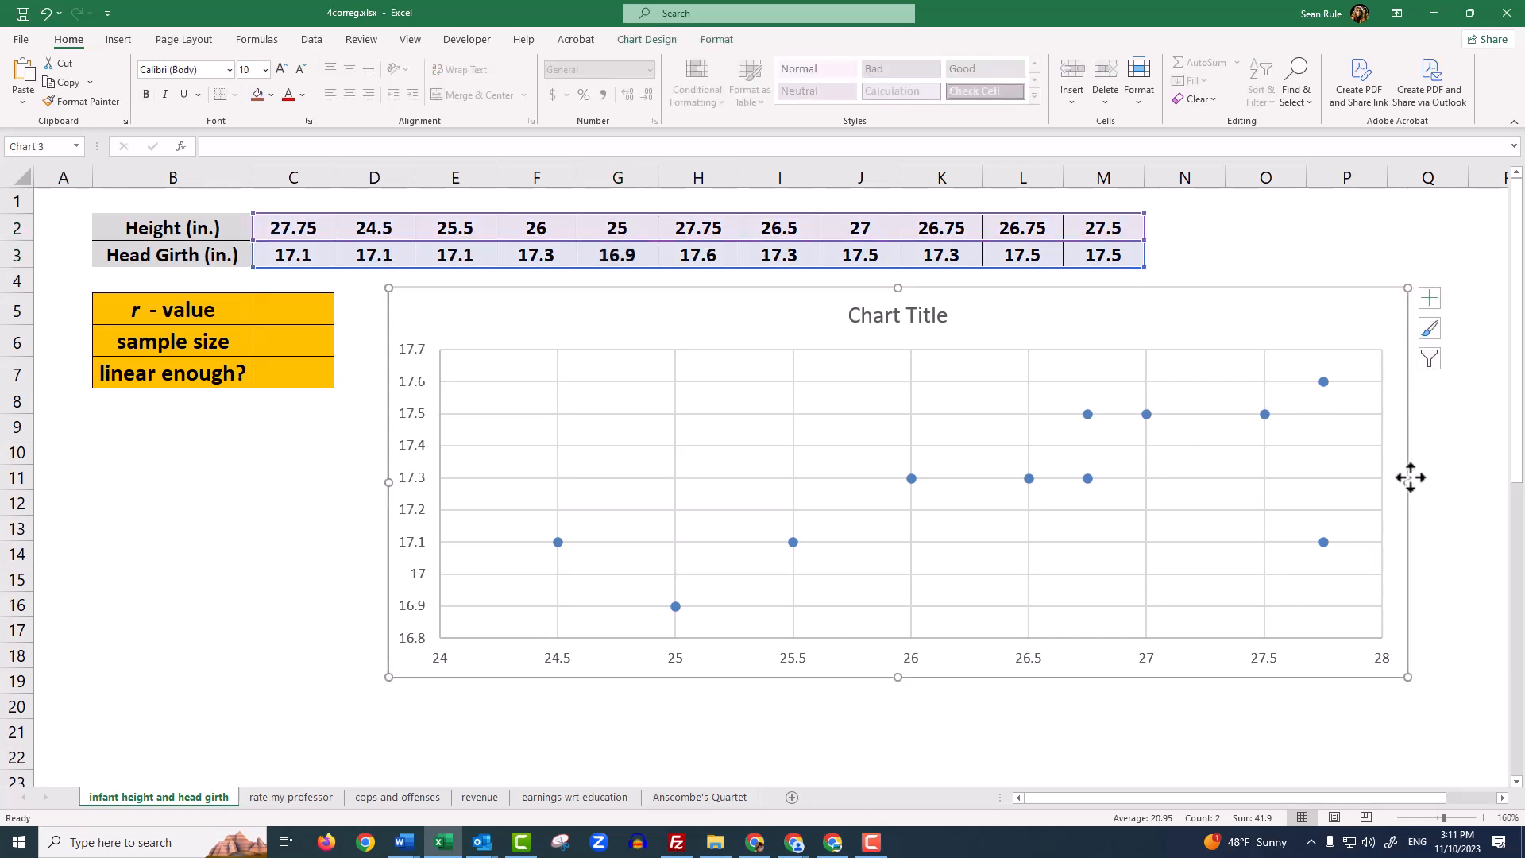
{"action": "left_click_drag", "start_coordinate": [1408, 481], "coordinate": [1303, 482]}
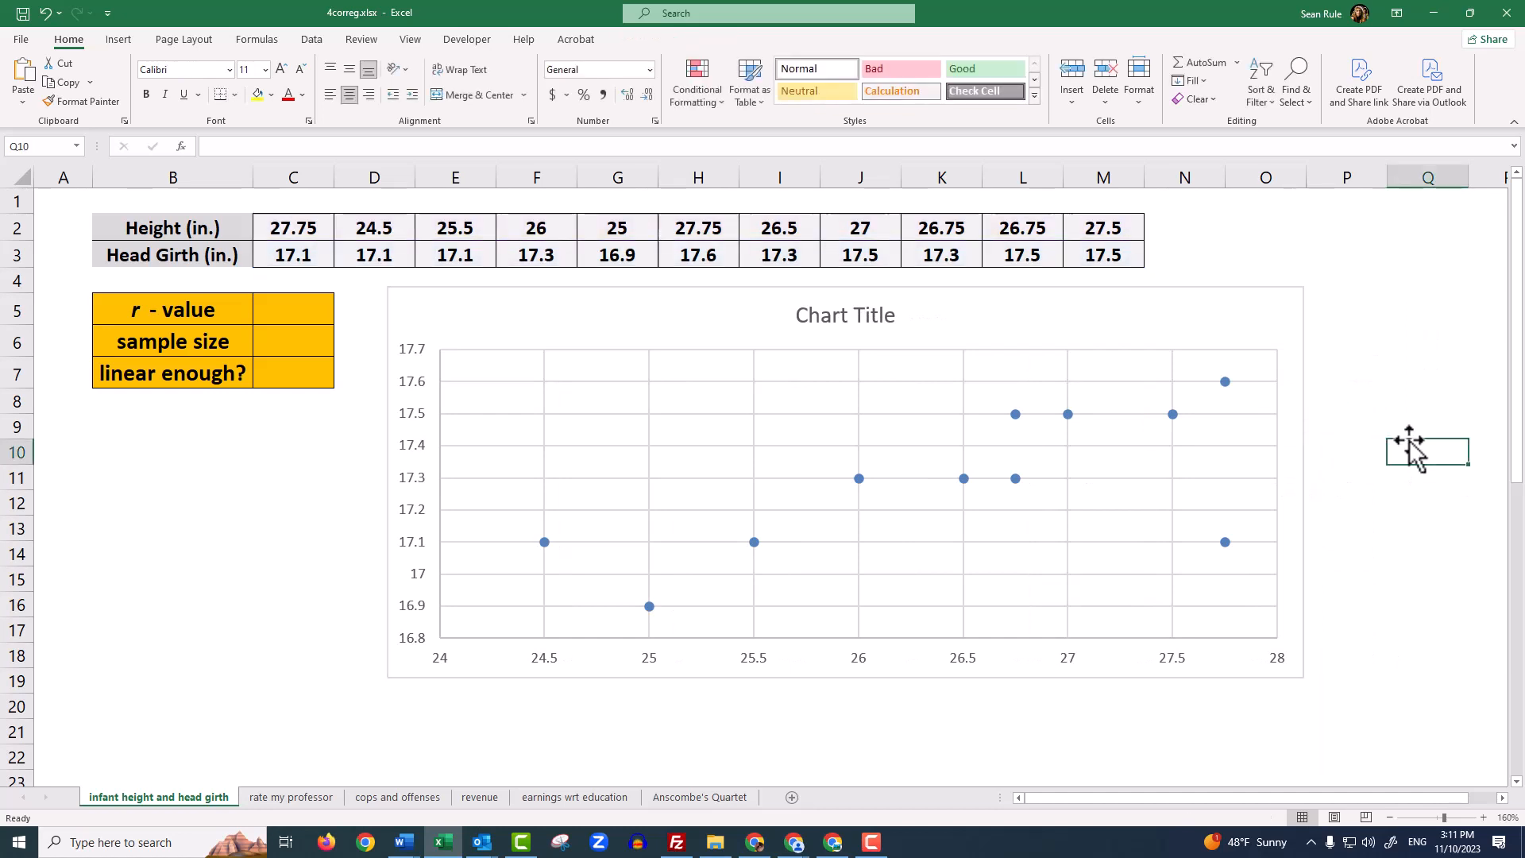
{"action": "left_click", "coordinate": [1408, 439]}
Add axis titles to the scatter chart
{"action": "left_click", "coordinate": [1276, 308]}
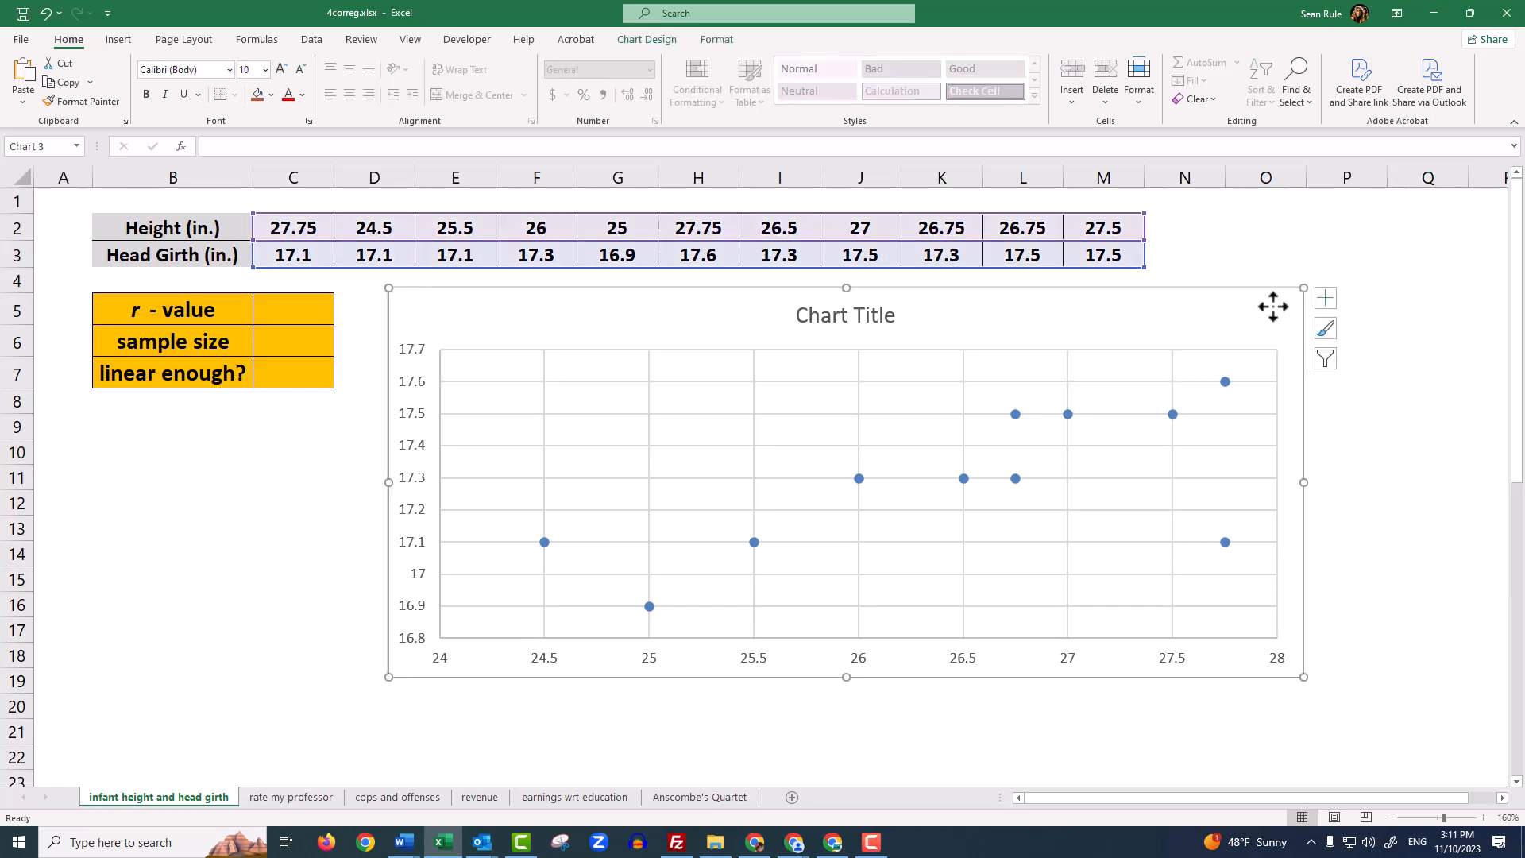
{"action": "left_click", "coordinate": [1325, 300]}
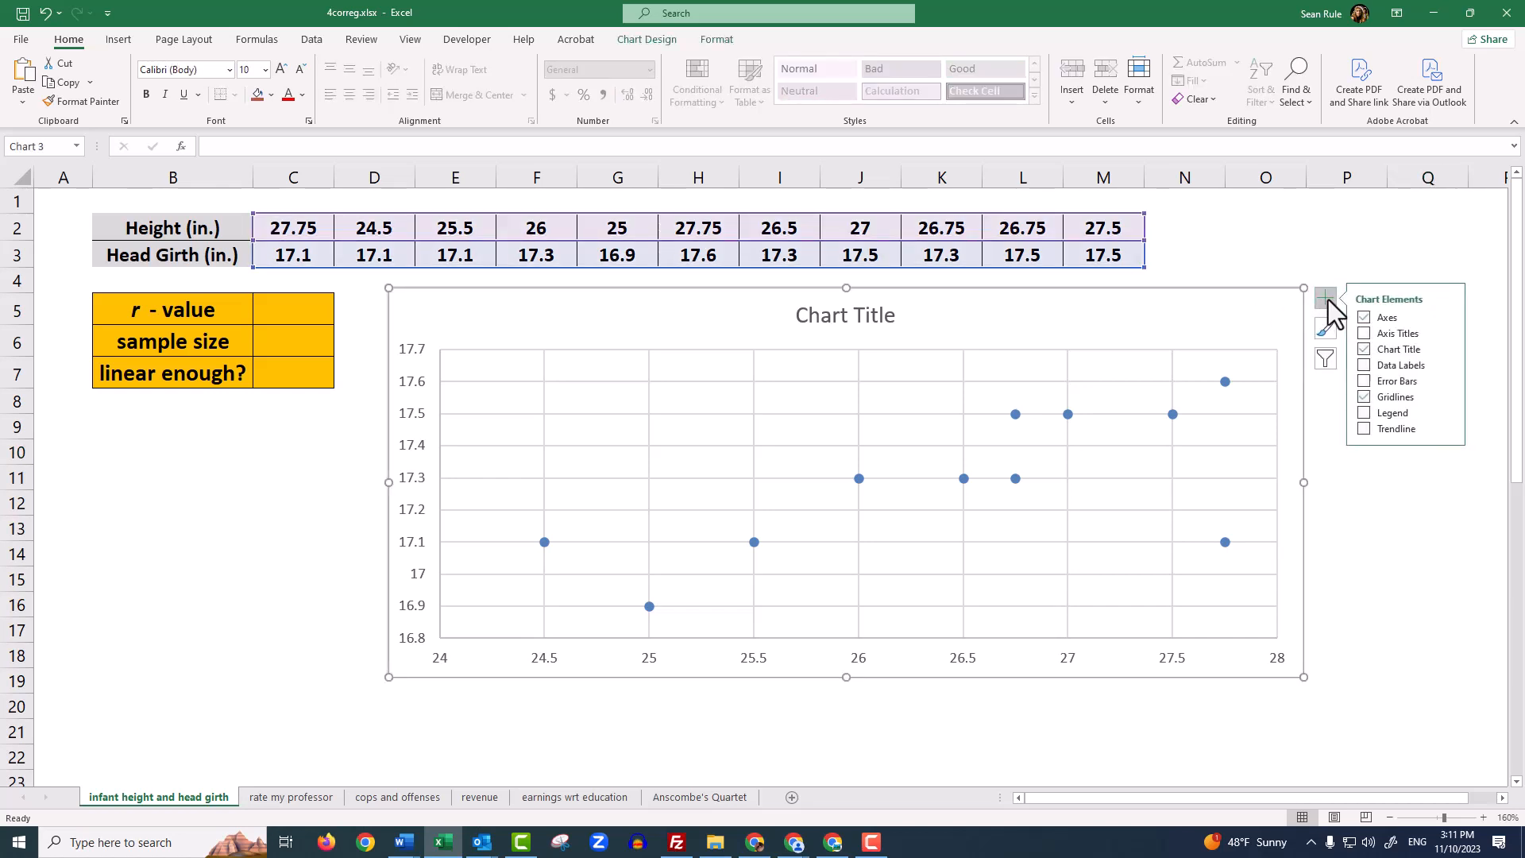
{"action": "left_click", "coordinate": [1364, 334]}
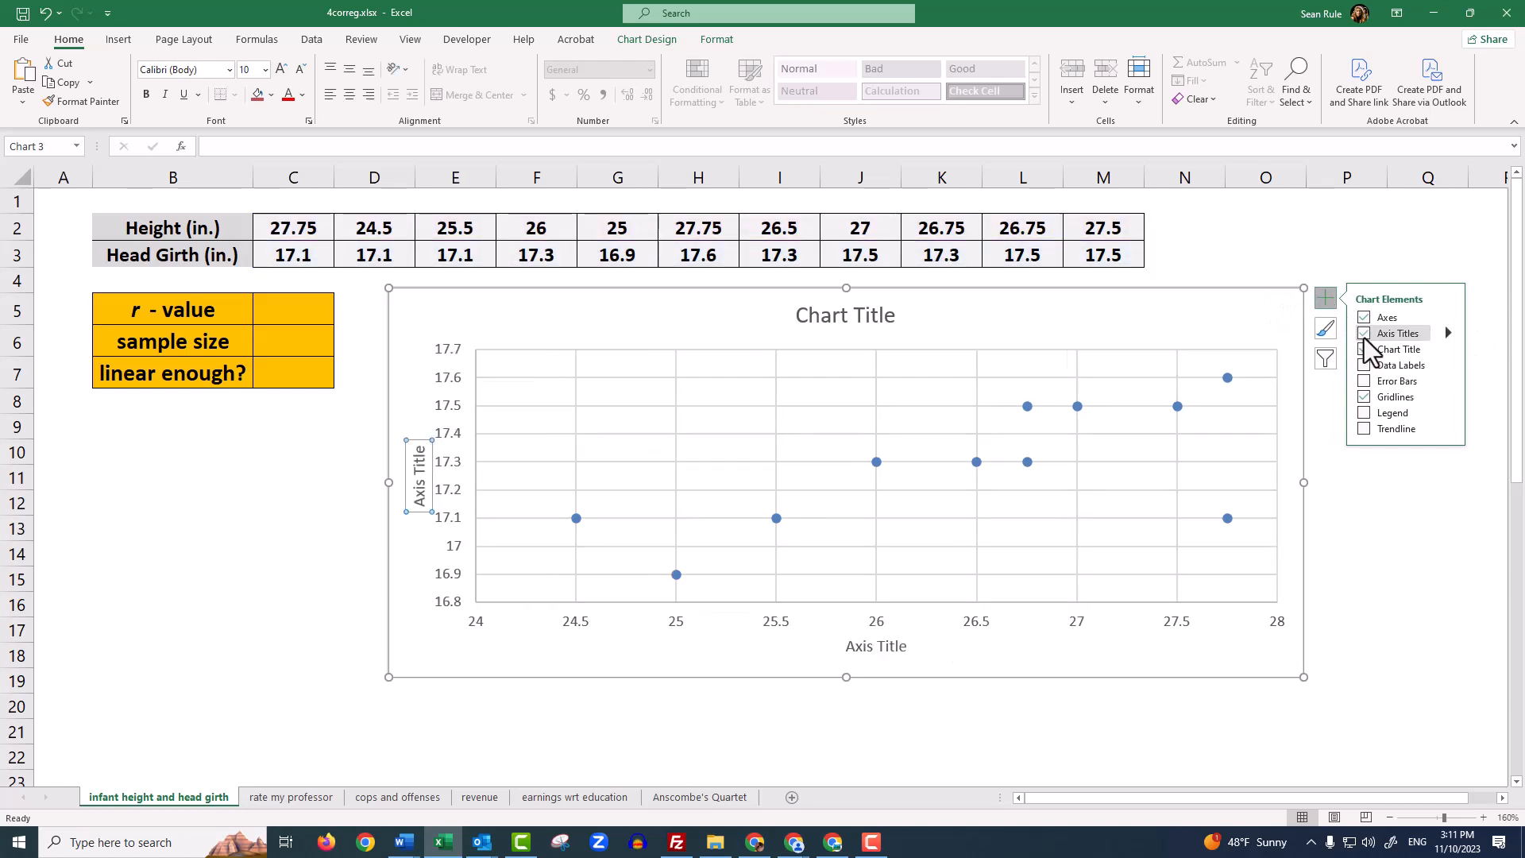
{"action": "left_click", "coordinate": [1405, 502]}
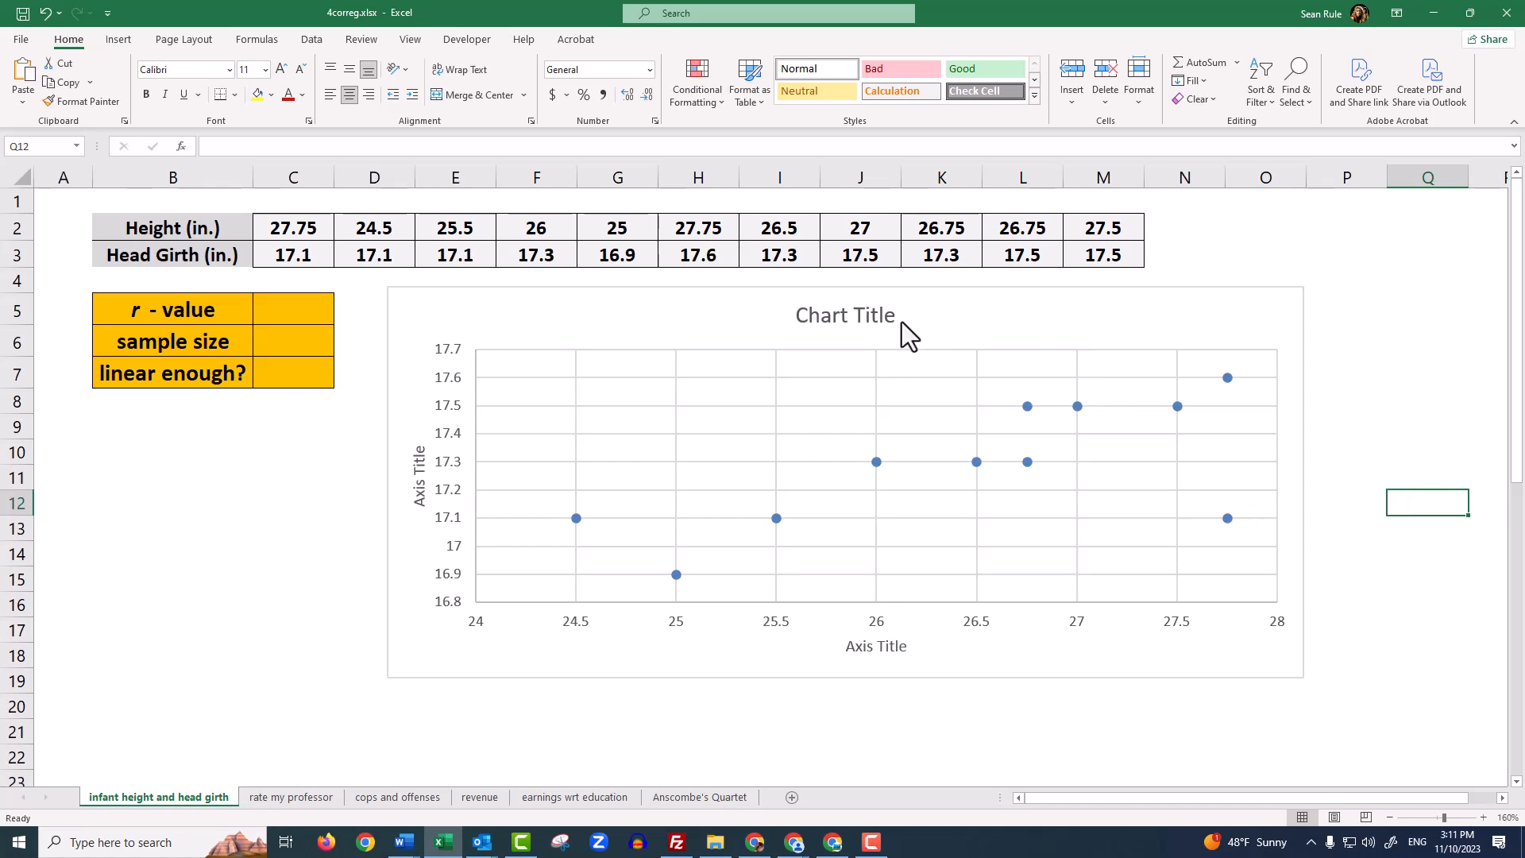
Change the horizontal axis title to "Height (inches)"
{"action": "left_click", "coordinate": [858, 648]}
{"action": "triple_click", "coordinate": [856, 650]}
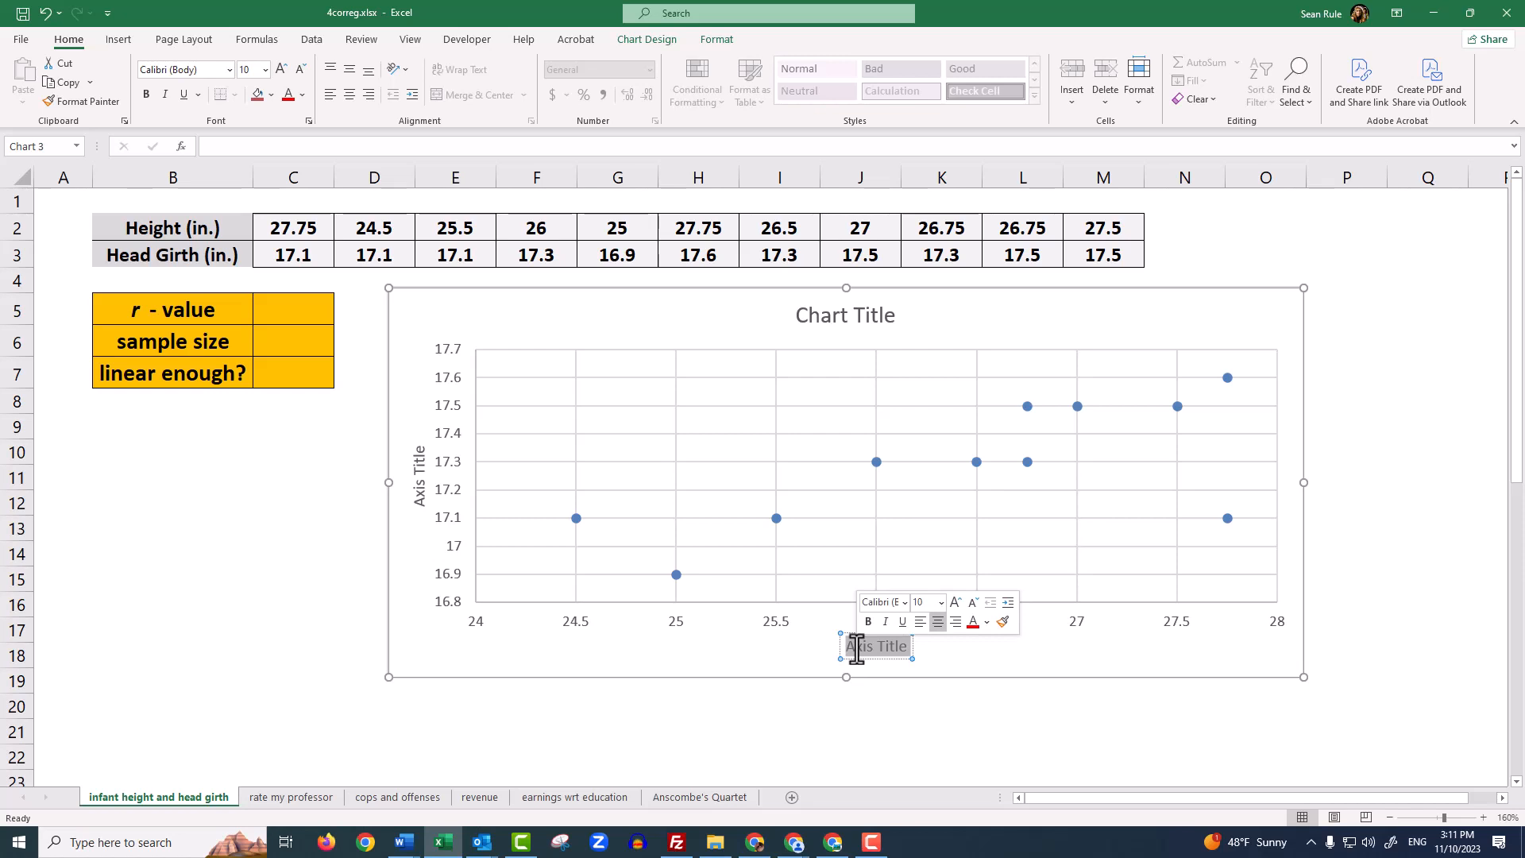
{"action": "type", "text": "Height ("}
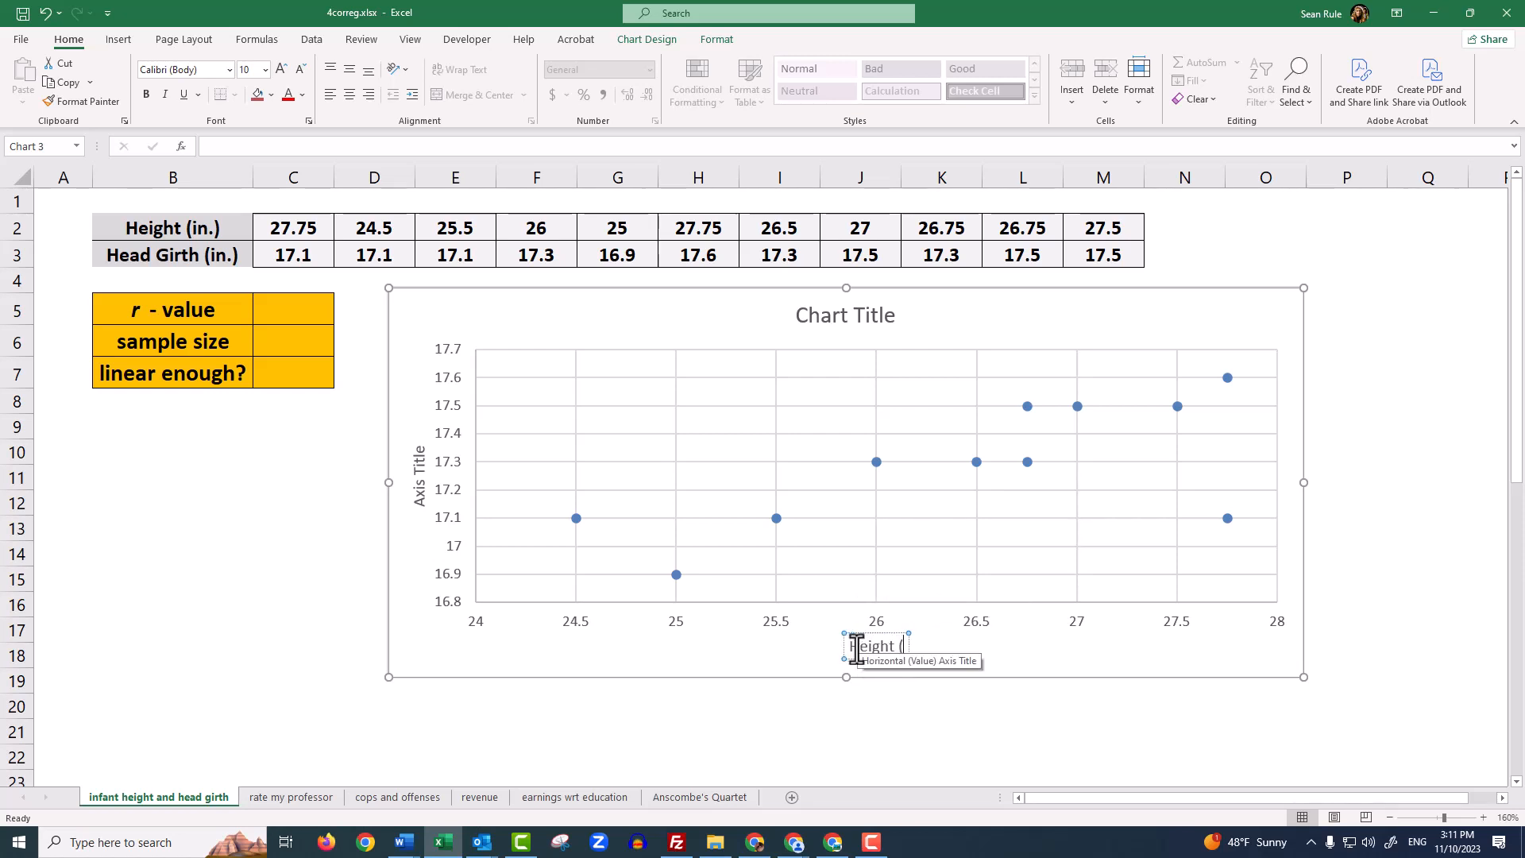
{"action": "type", "text": "inches)"}
{"action": "left_click", "coordinate": [865, 747]}
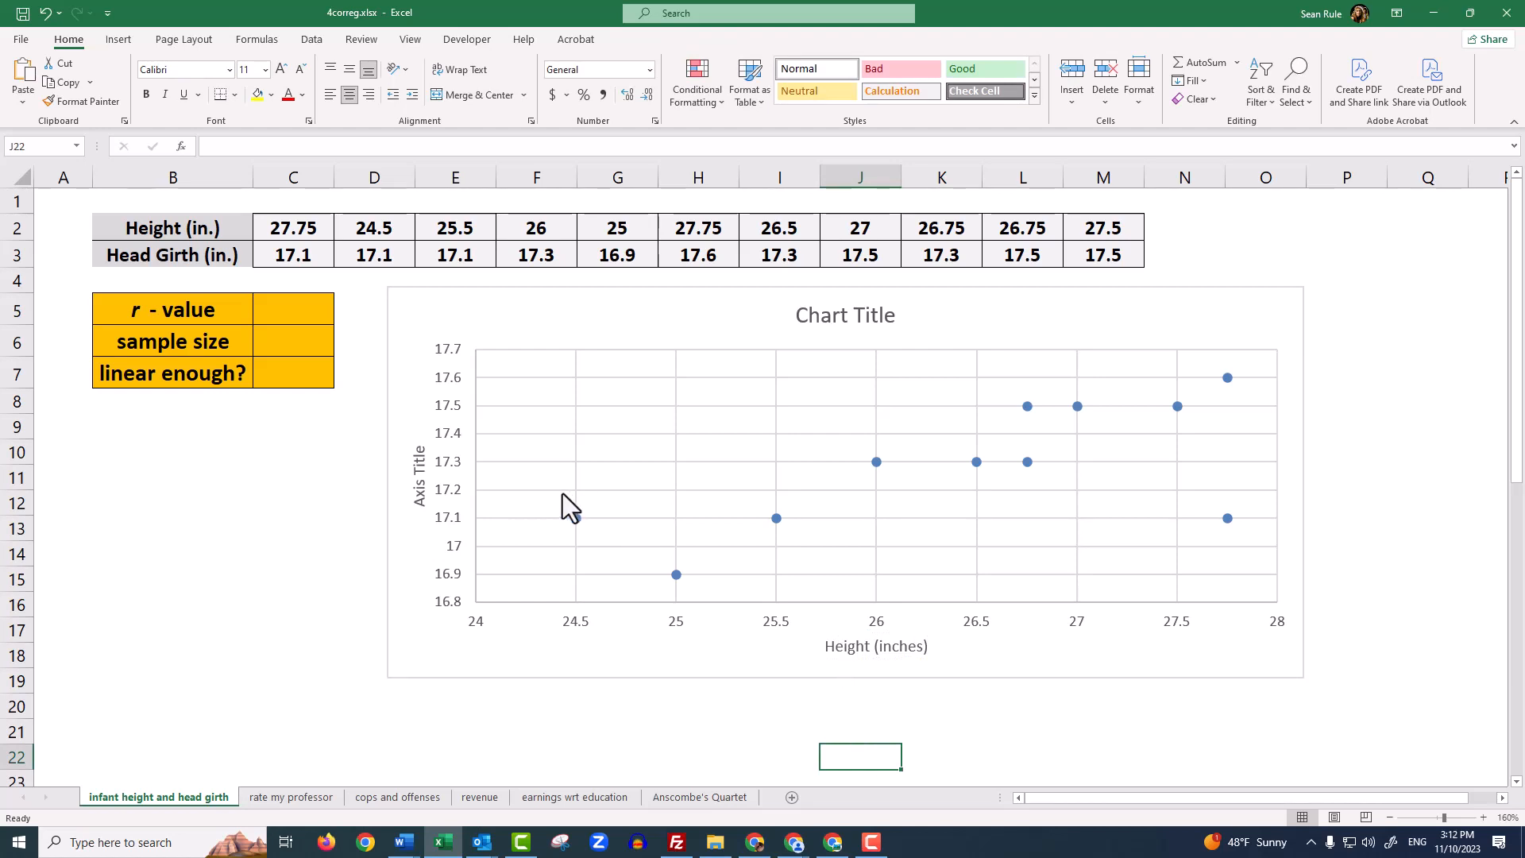
Change the vertical axis title to "Head Girth (Inches)"
{"action": "left_click", "coordinate": [416, 464]}
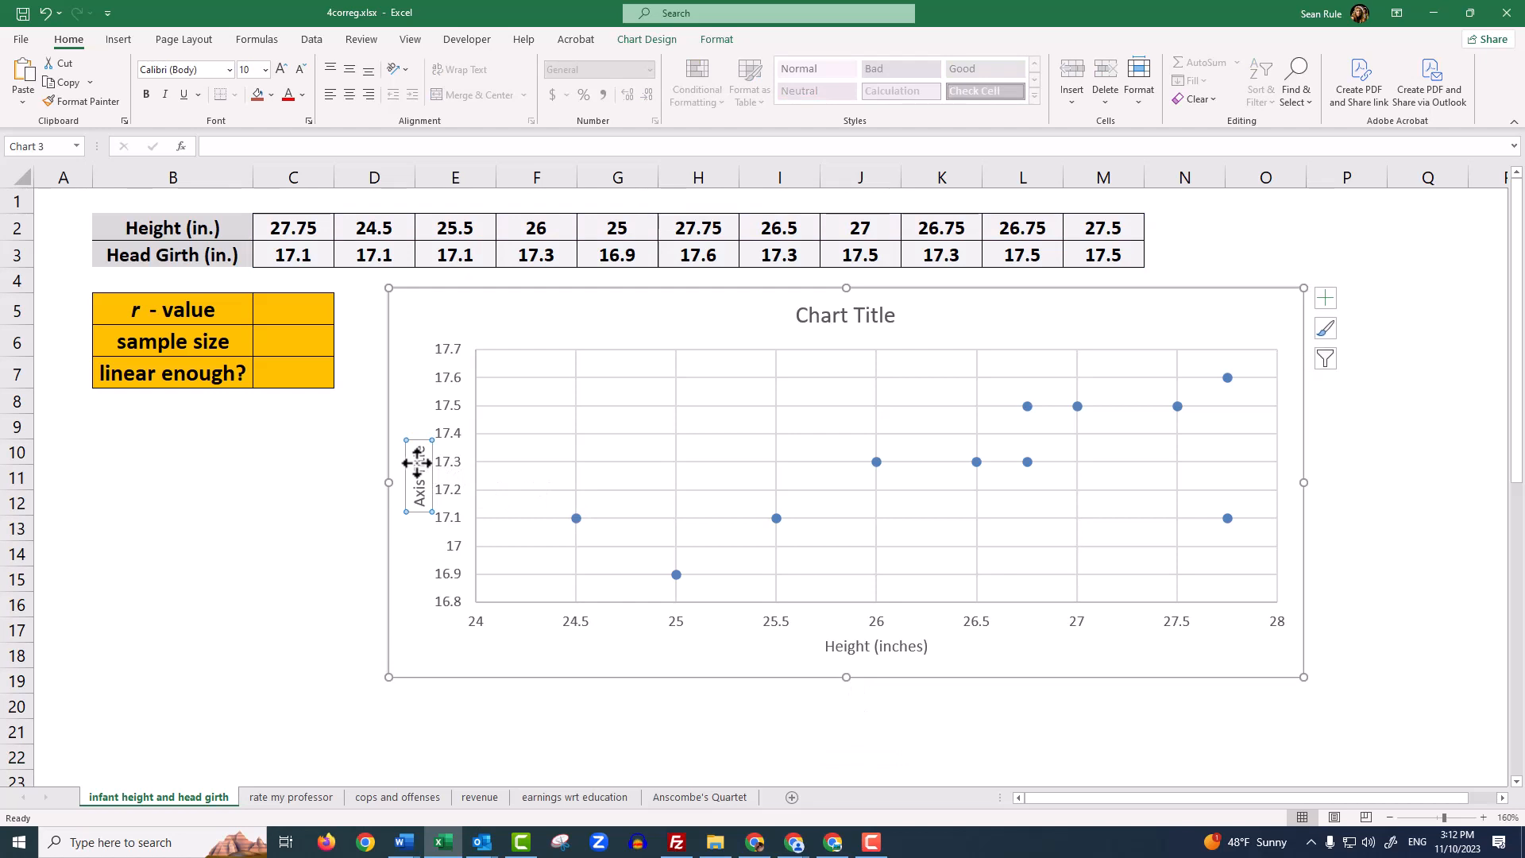
{"action": "triple_click", "coordinate": [416, 465]}
{"action": "type", "text": "Head Gi"}
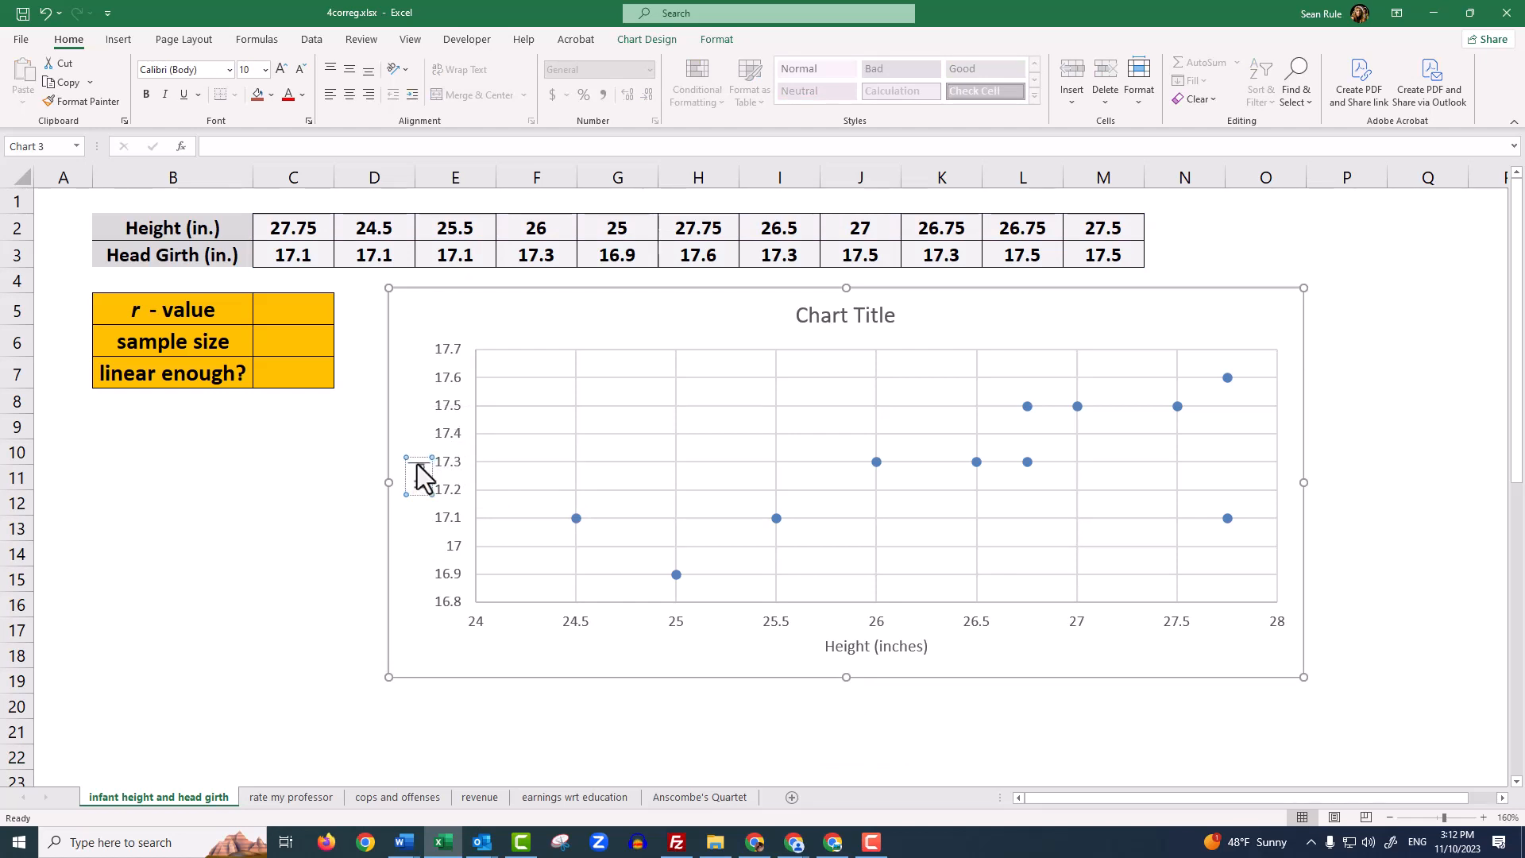
{"action": "type", "text": "rth (inches)"}
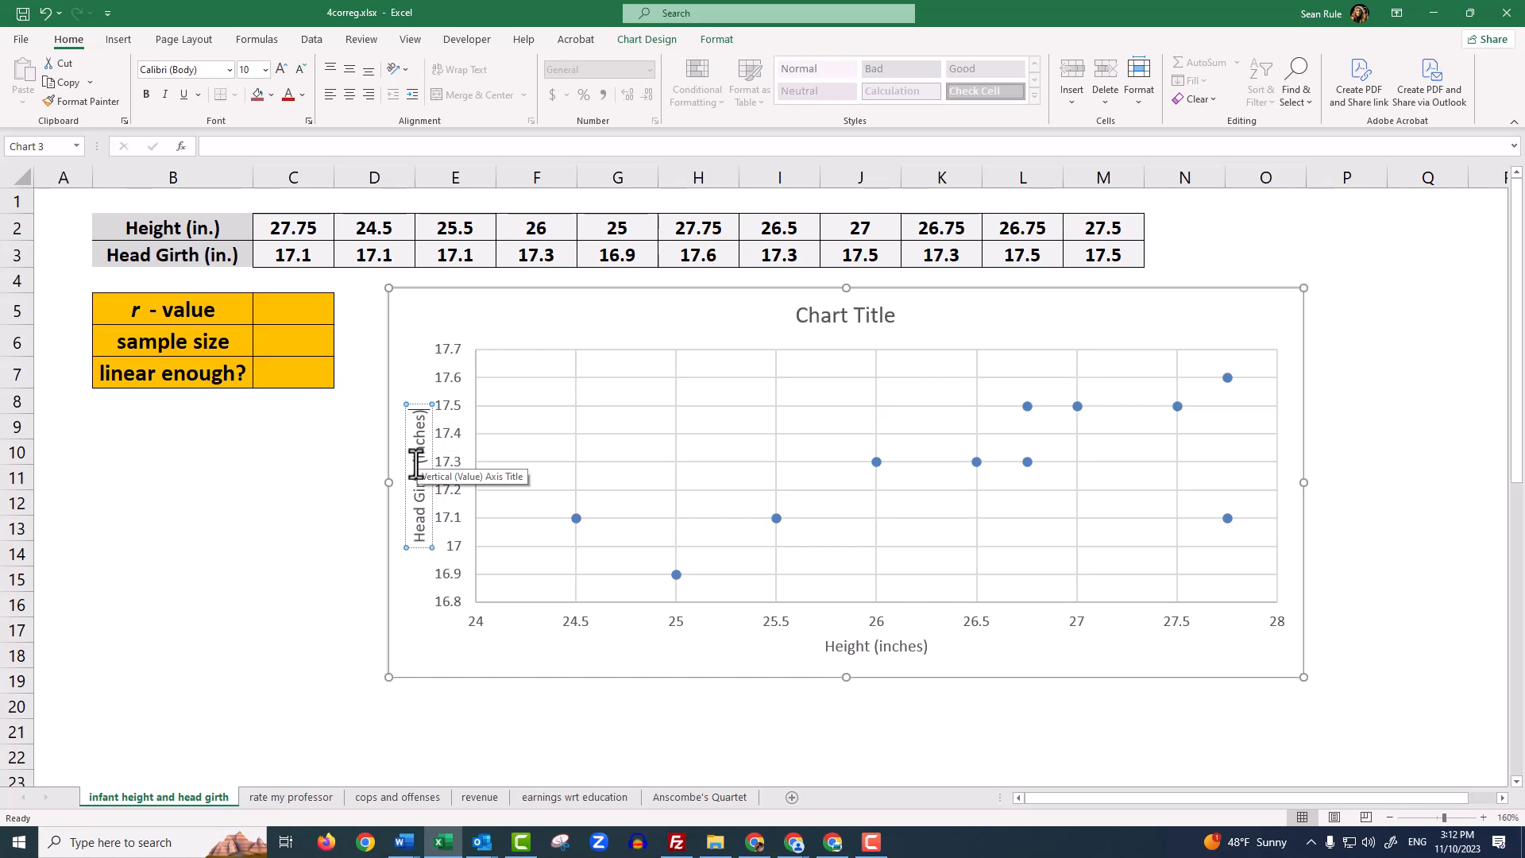
{"action": "left_click", "coordinate": [357, 479]}
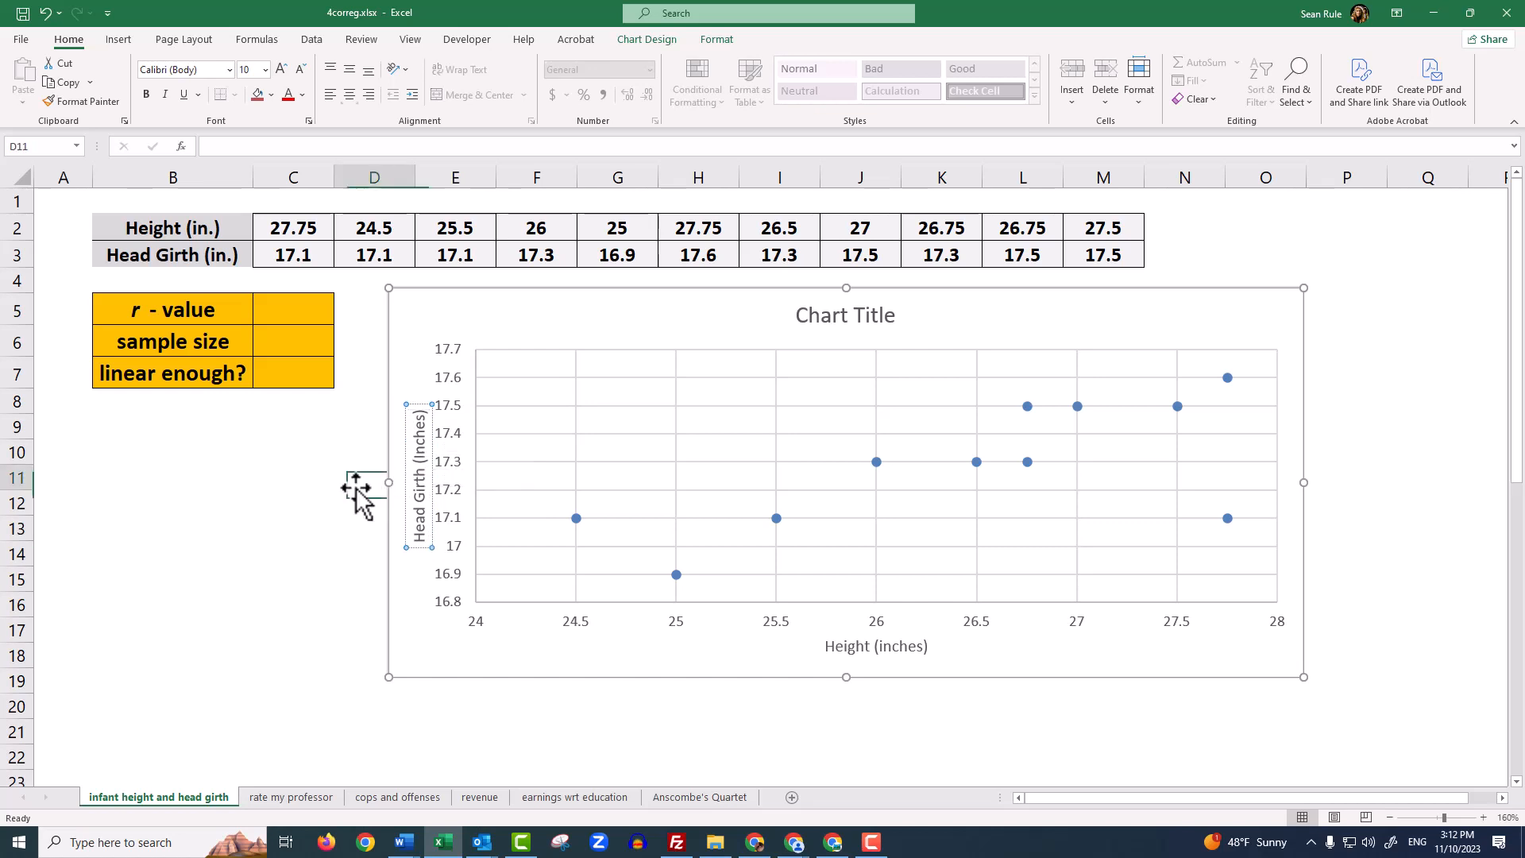
Set the vertical axis title's text direction to Horizontal and close the formatting options
{"action": "left_click", "coordinate": [413, 494]}
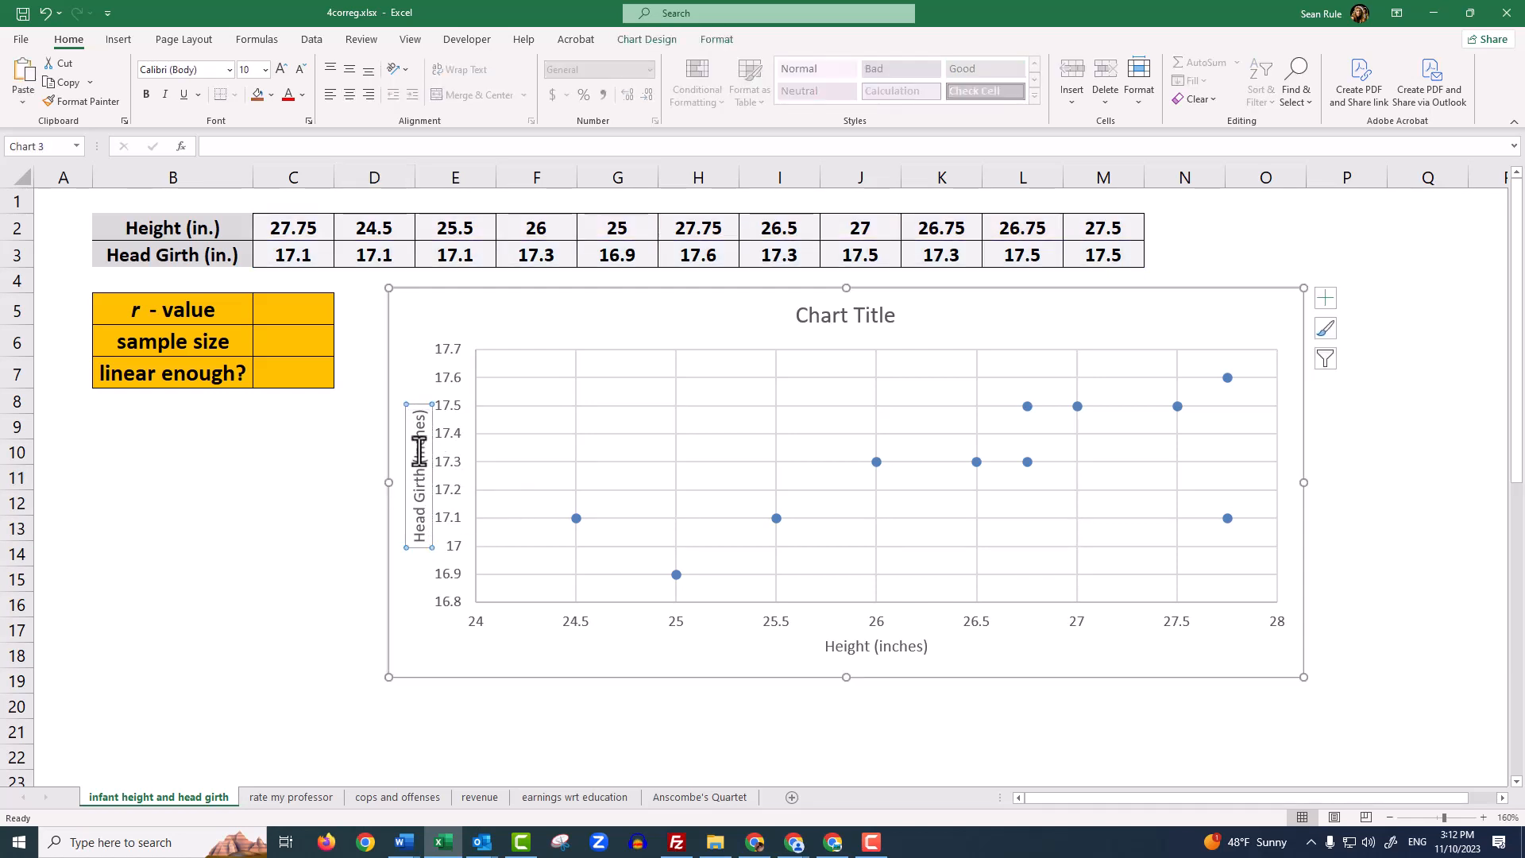
{"action": "right_click", "coordinate": [419, 451]}
{"action": "left_click", "coordinate": [497, 626]}
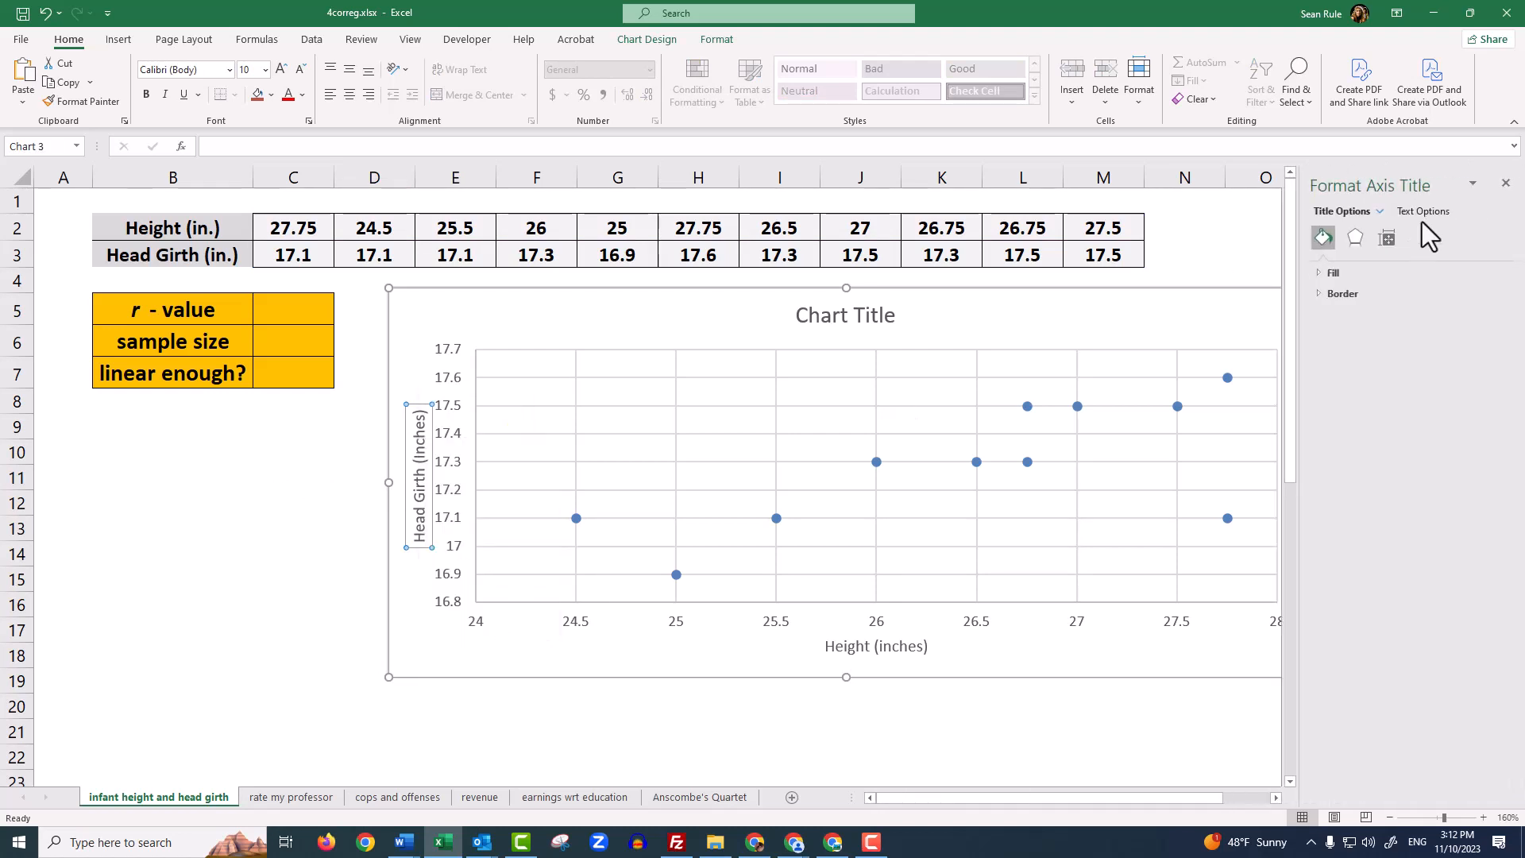
{"action": "left_click", "coordinate": [1423, 211]}
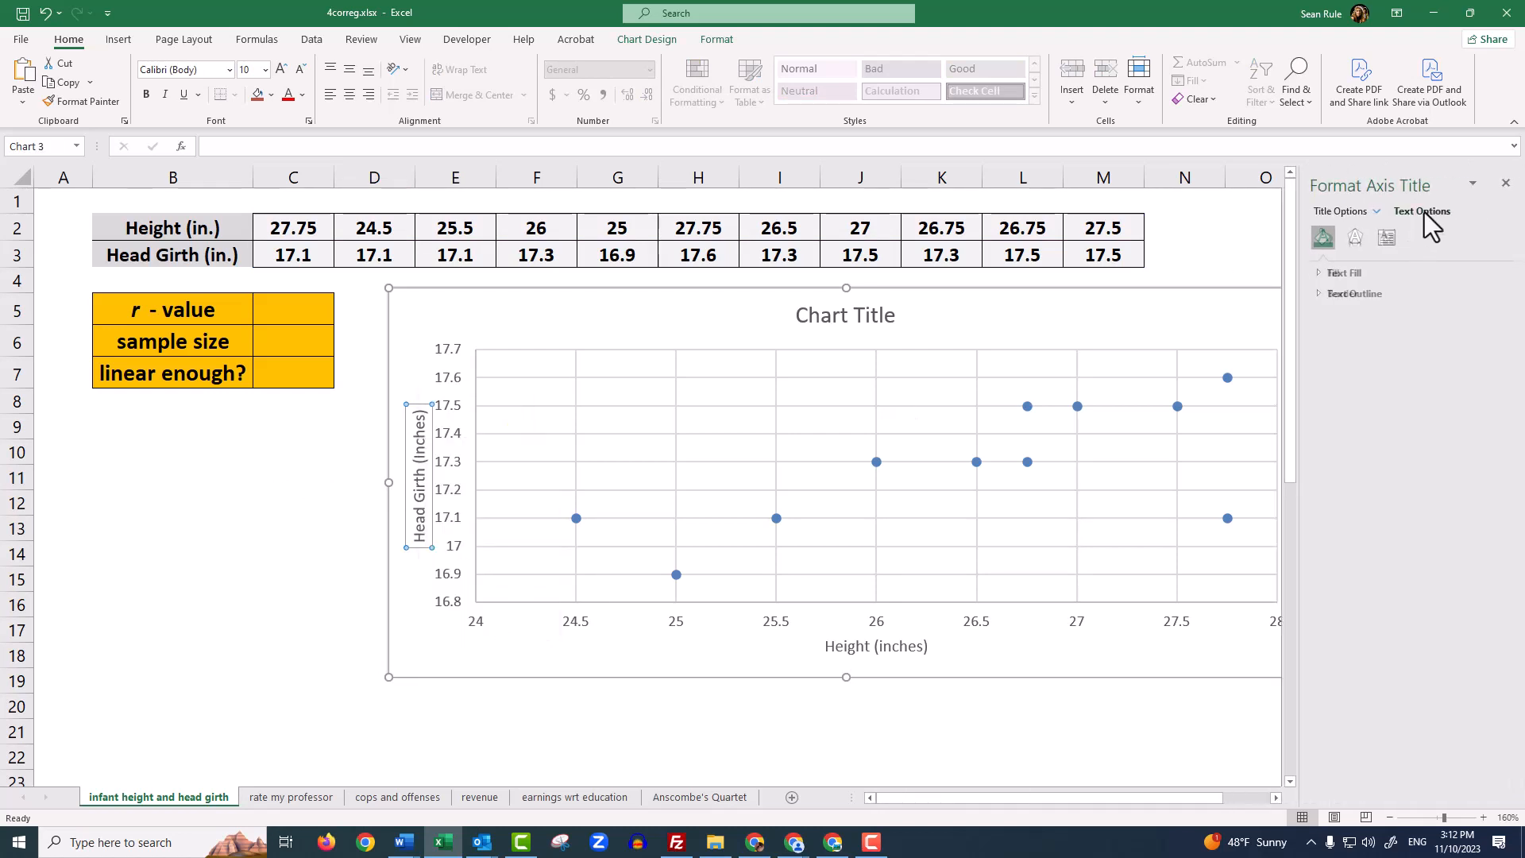
{"action": "left_click", "coordinate": [1388, 238]}
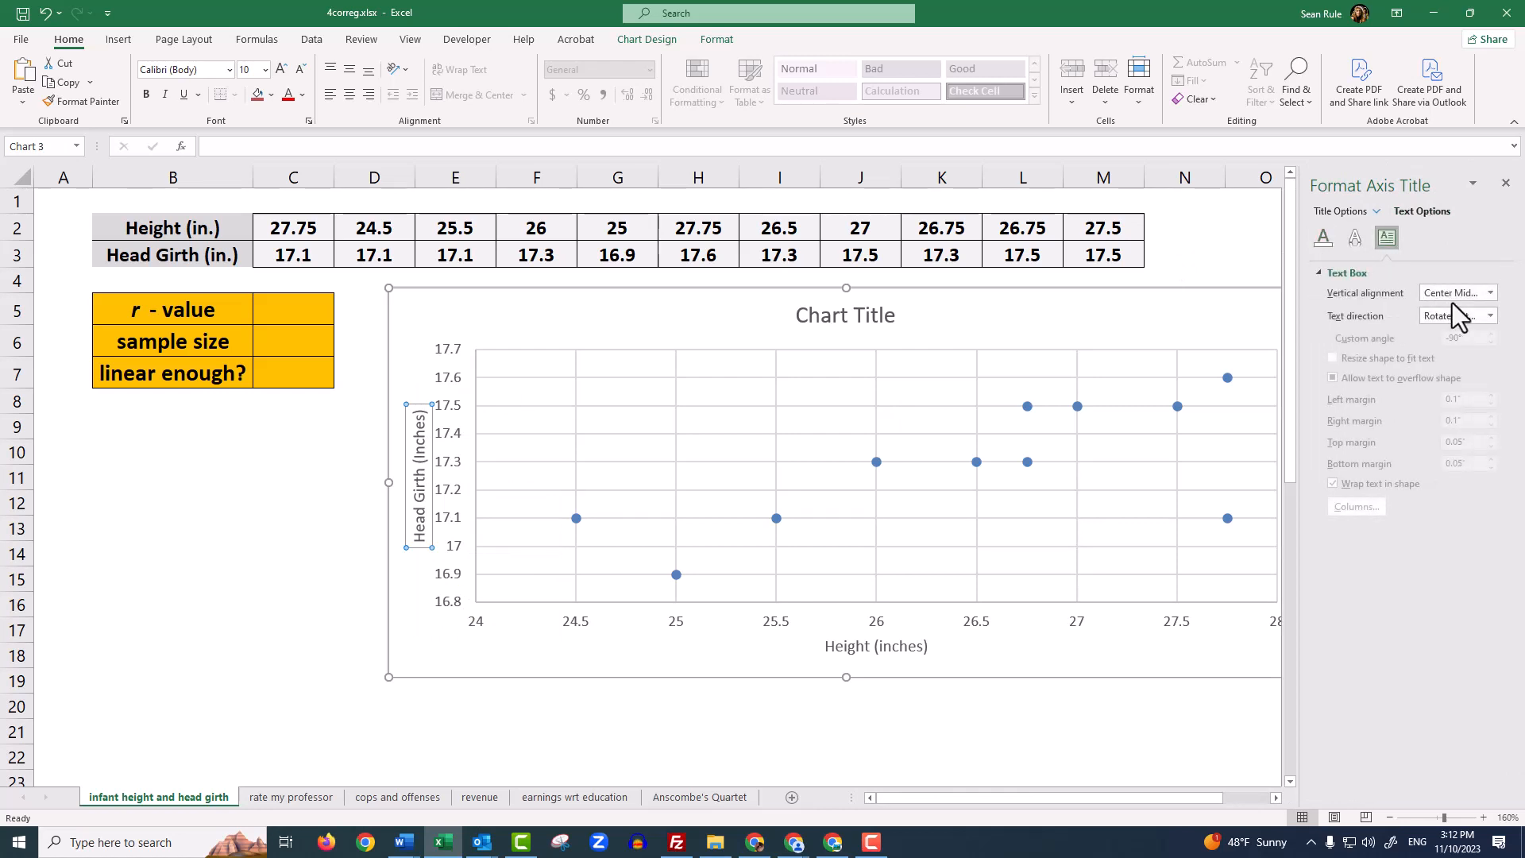
{"action": "left_click", "coordinate": [1490, 316]}
{"action": "left_click", "coordinate": [1425, 350]}
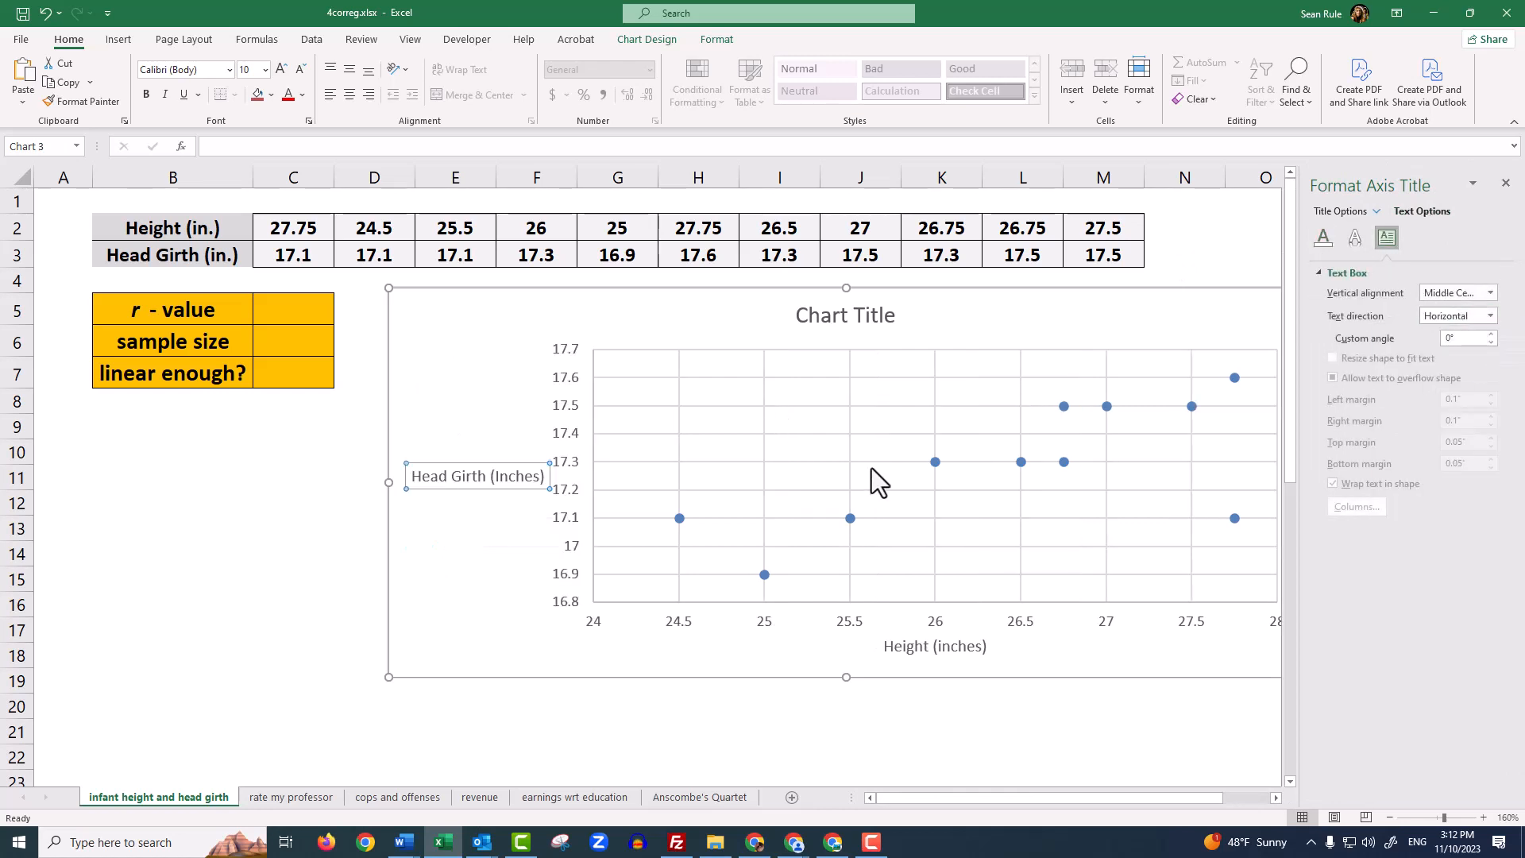
{"action": "left_click", "coordinate": [1022, 705]}
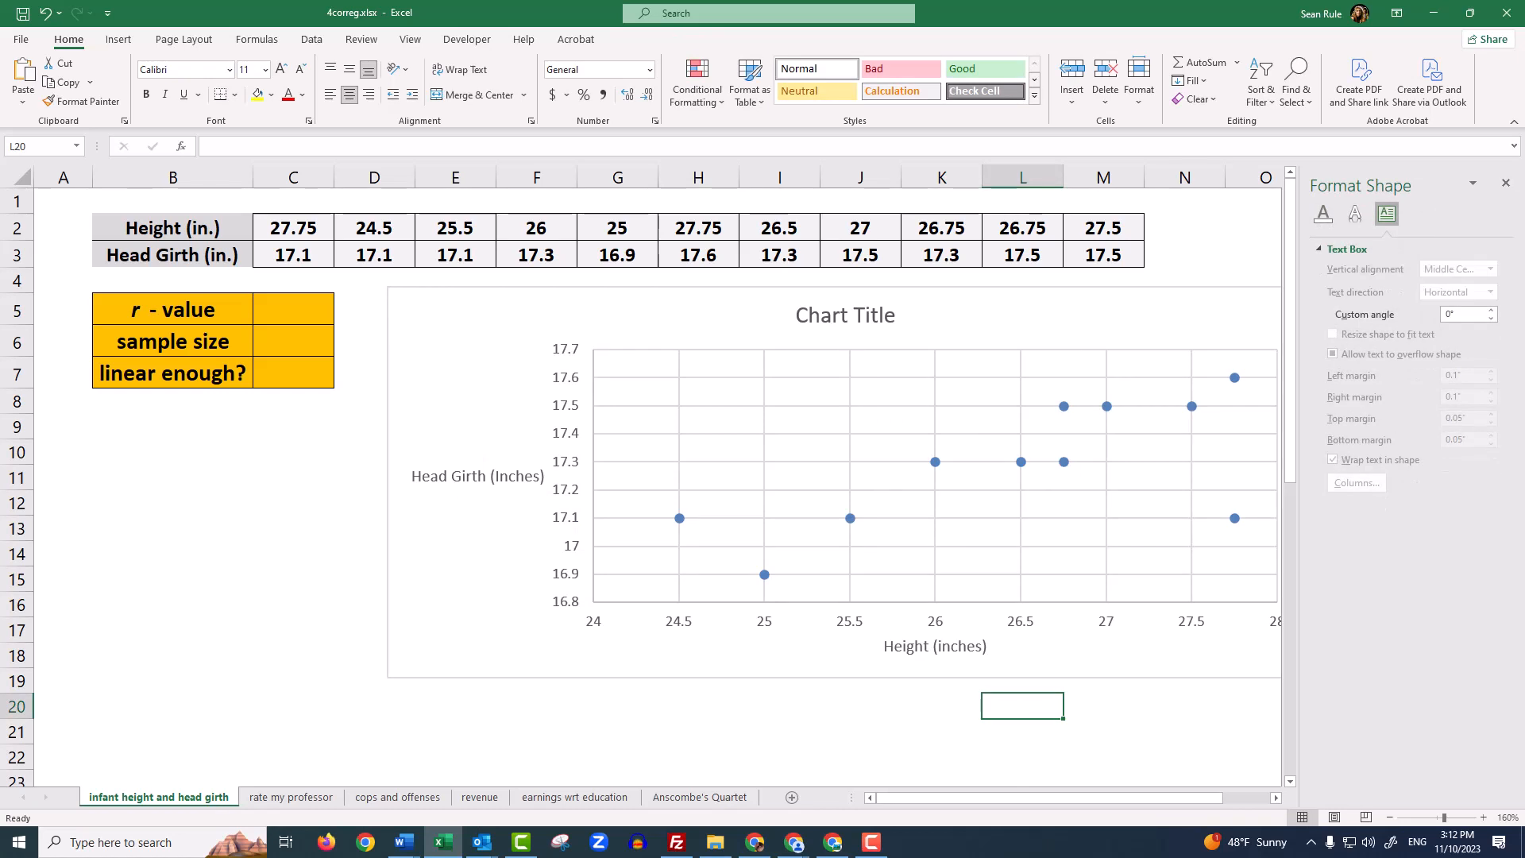
{"action": "left_click", "coordinate": [1504, 183]}
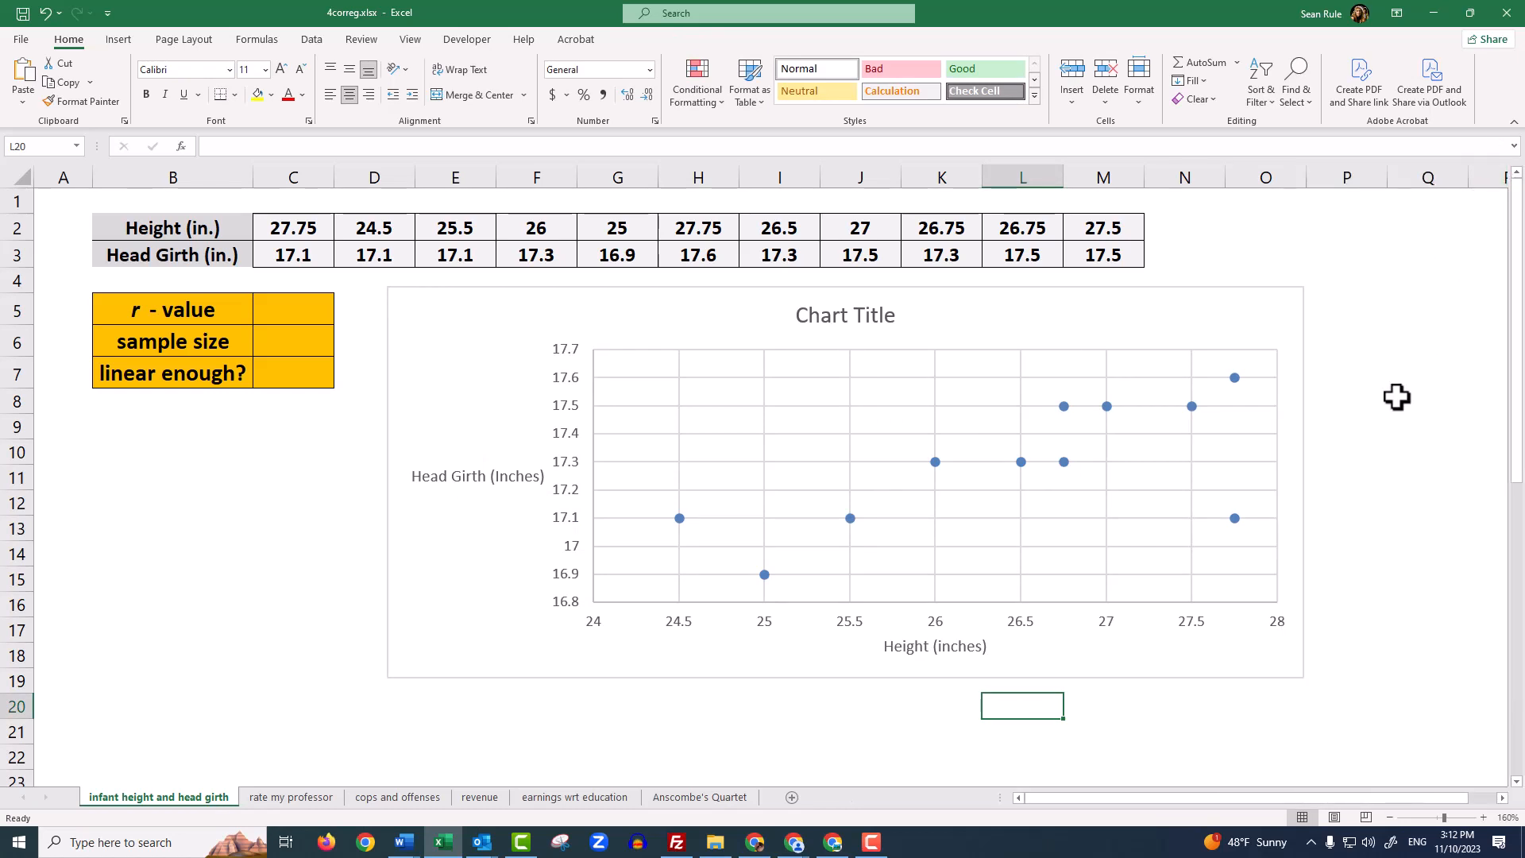
{"action": "left_click", "coordinate": [437, 483]}
{"action": "left_click", "coordinate": [892, 648]}
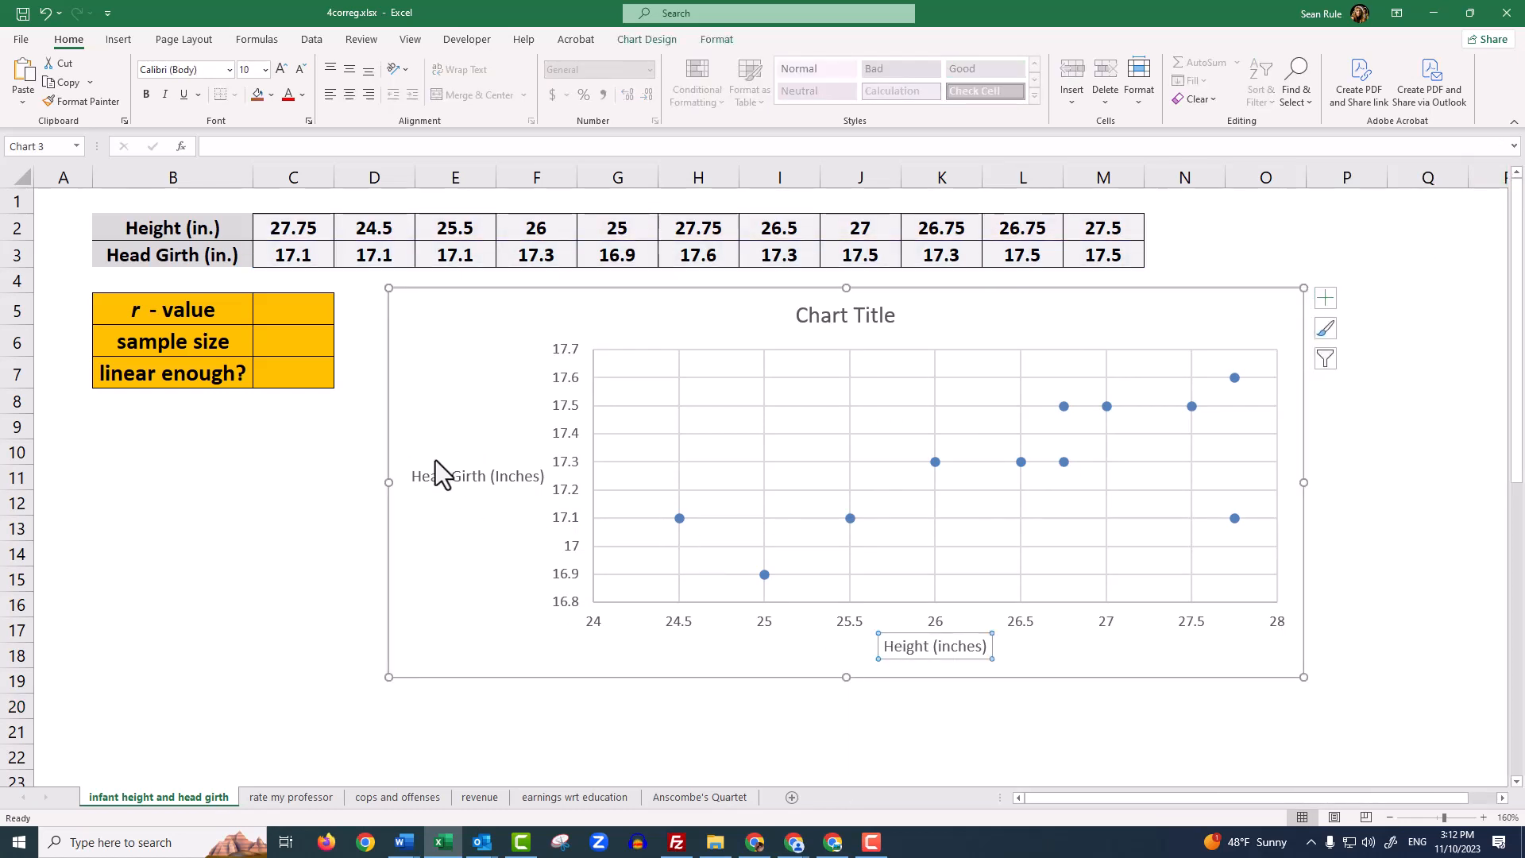
Change the chart title to "Relationship Between Infant Height and Infant Head Girth", correcting any misspellings of "Infant"
{"action": "left_click", "coordinate": [359, 509]}
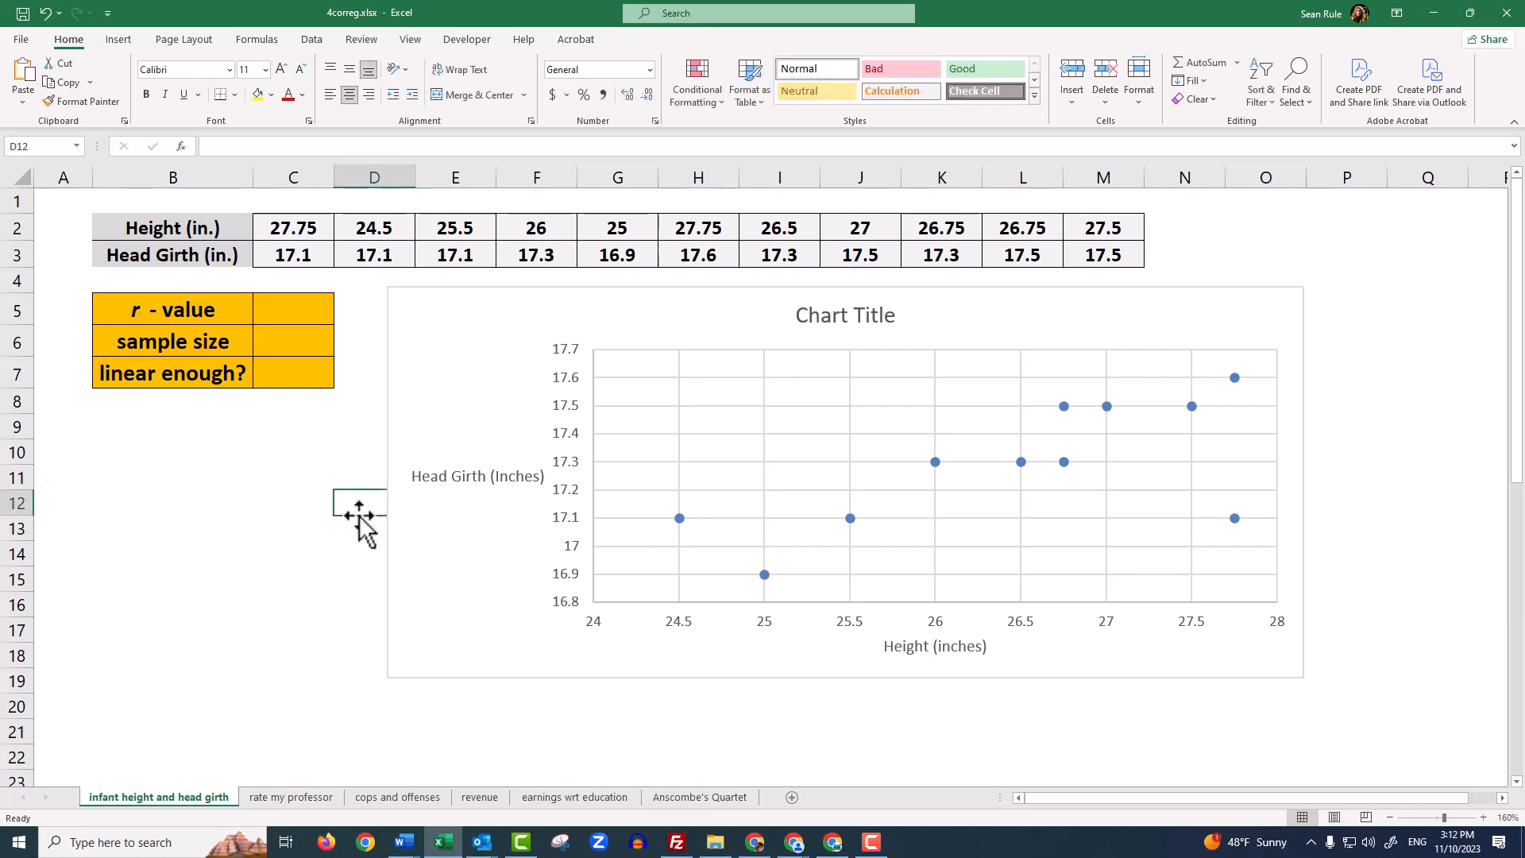
{"action": "left_click", "coordinate": [834, 318]}
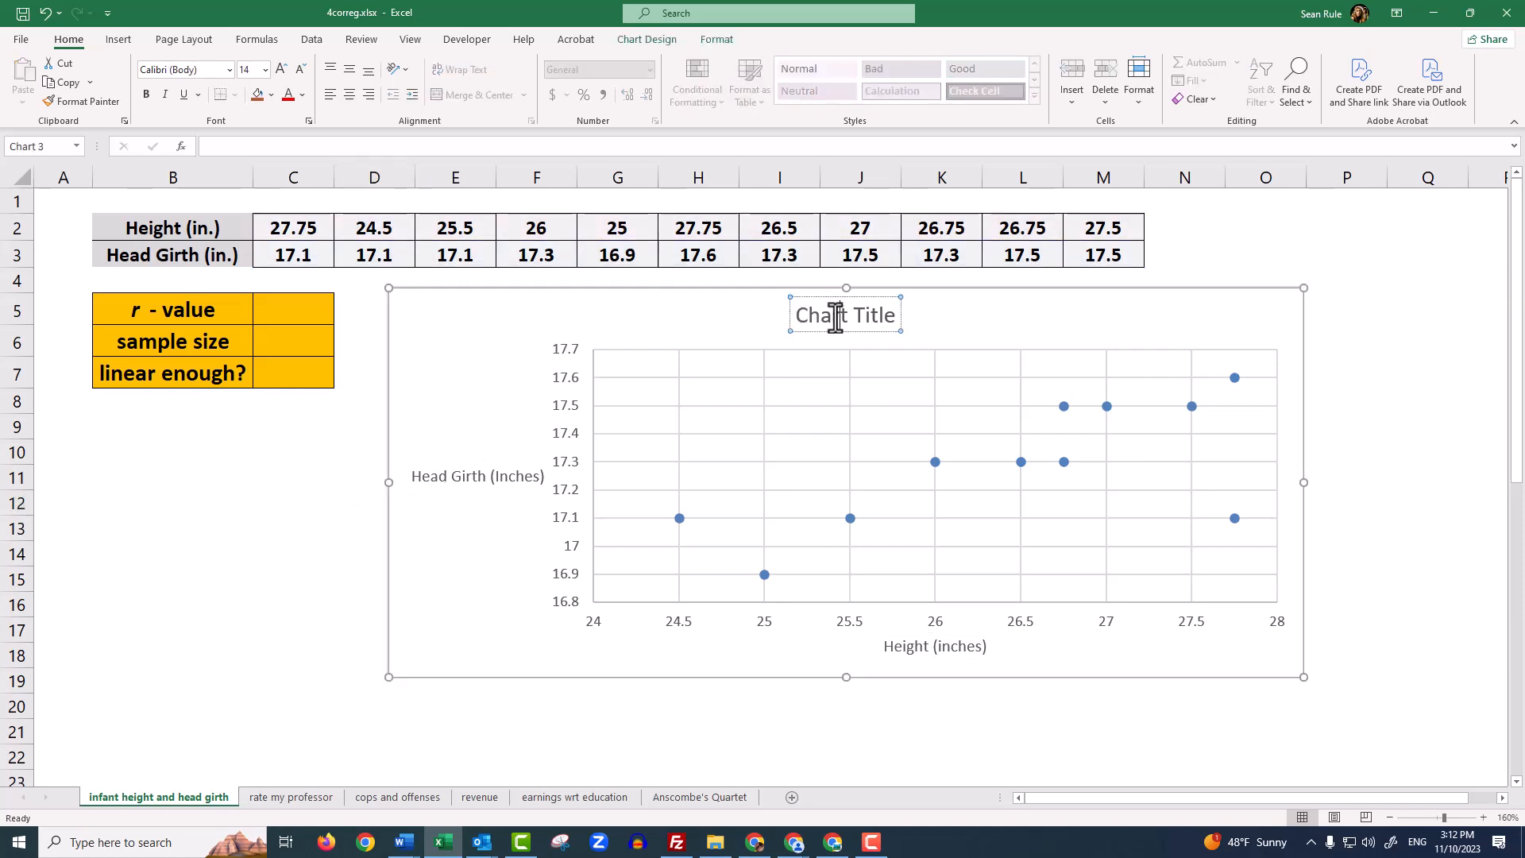
{"action": "triple_click", "coordinate": [836, 318]}
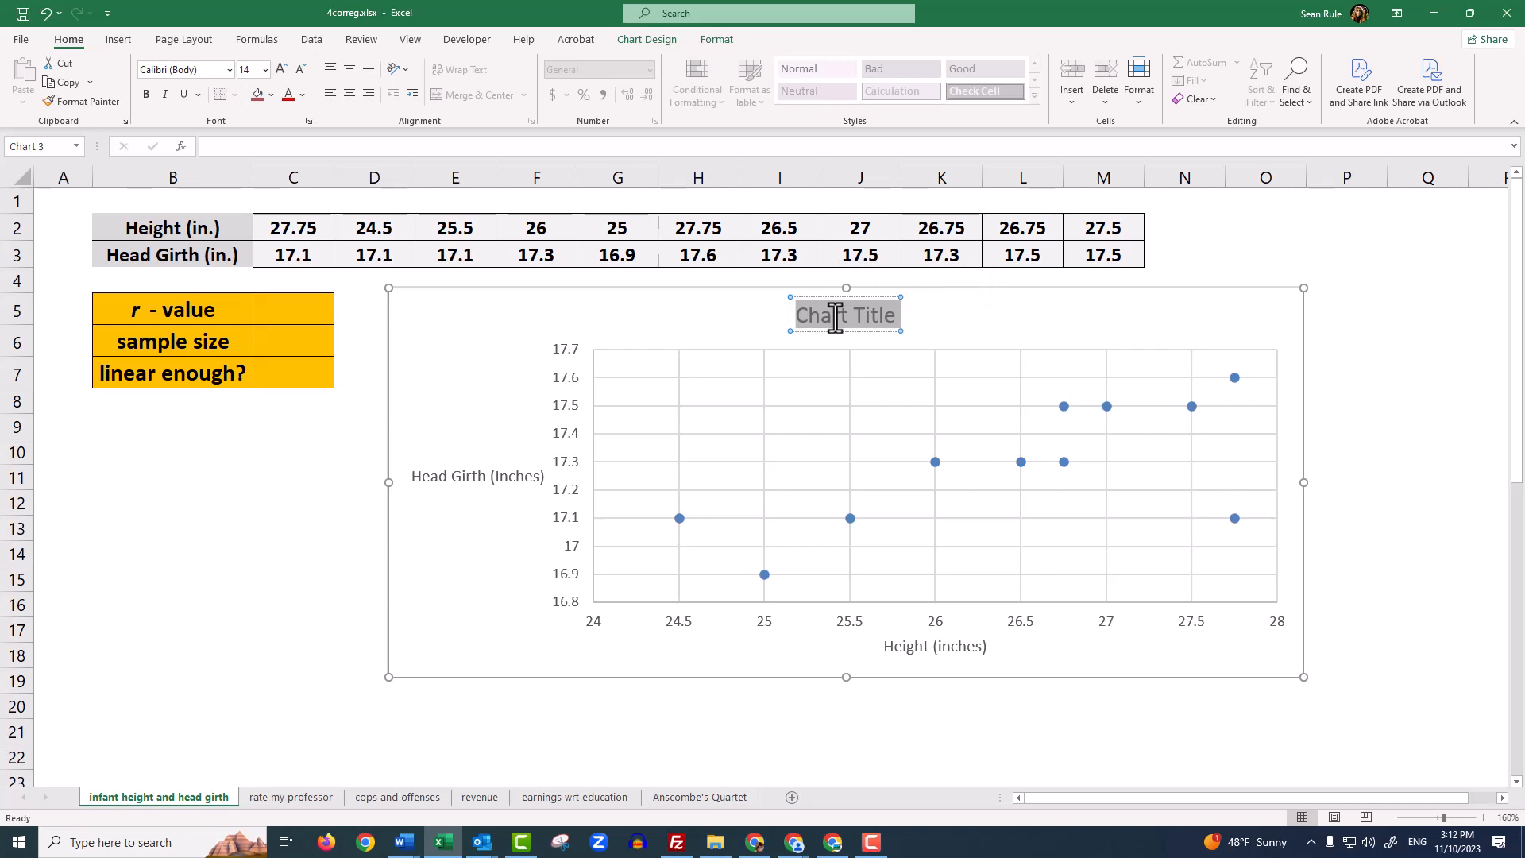
{"action": "type", "text": "Relationship"}
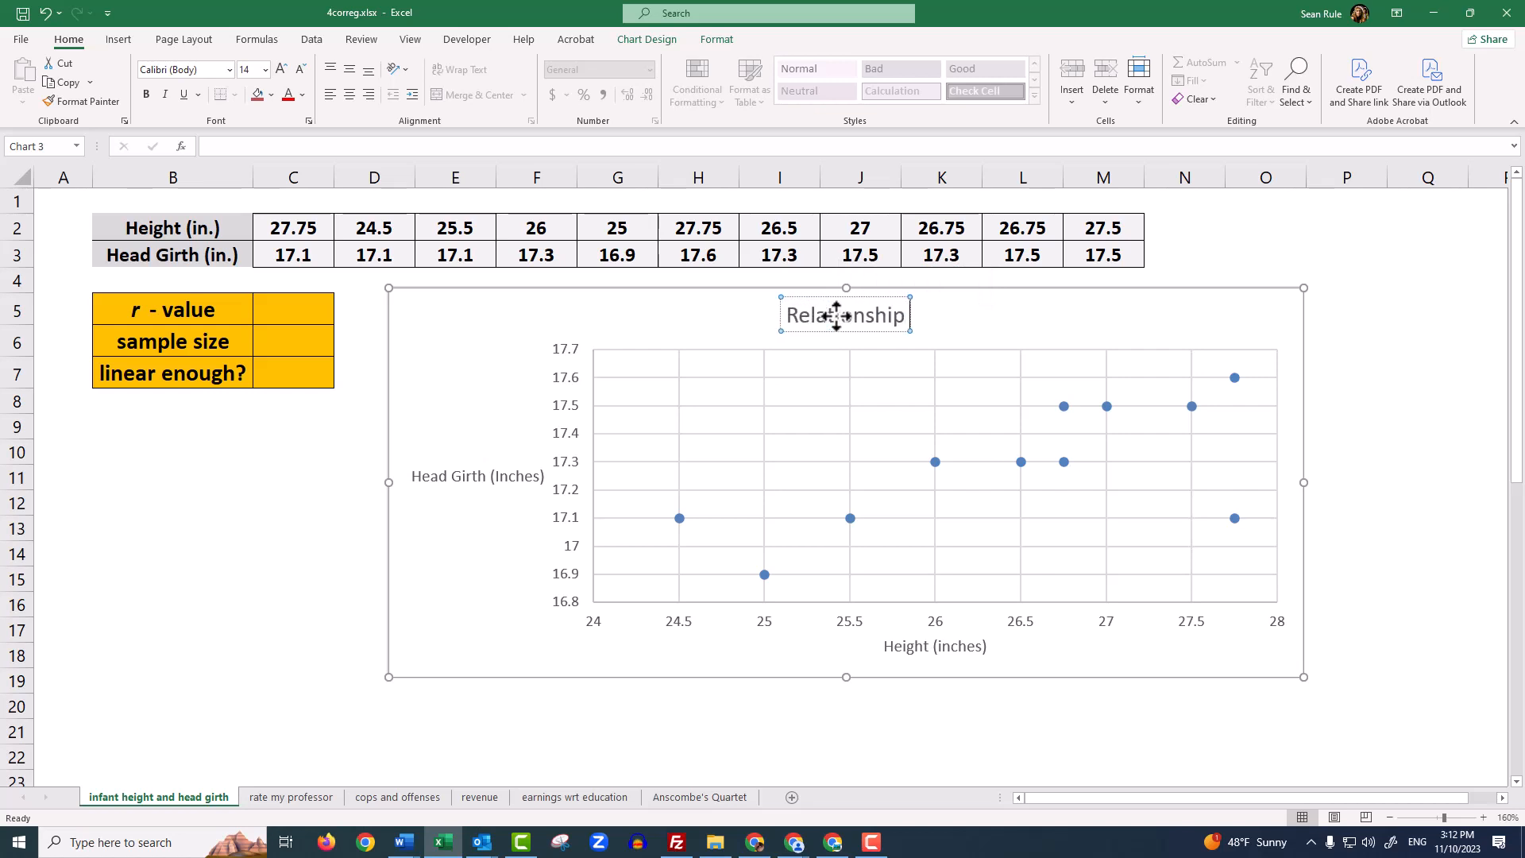
{"action": "type", "text": " Between Infacnt H"}
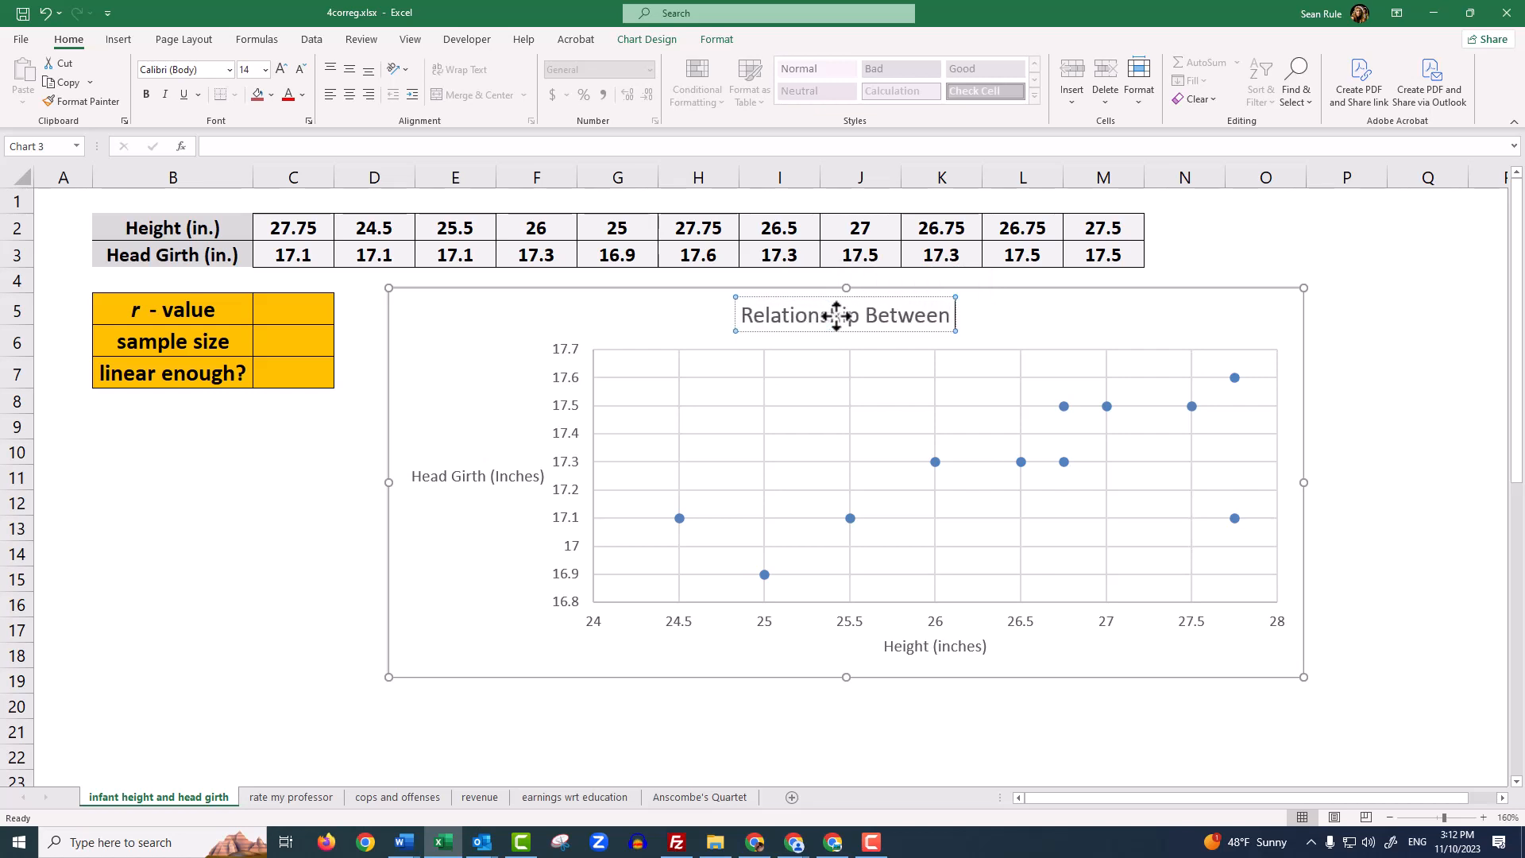
{"action": "type", "text": "eigh"}
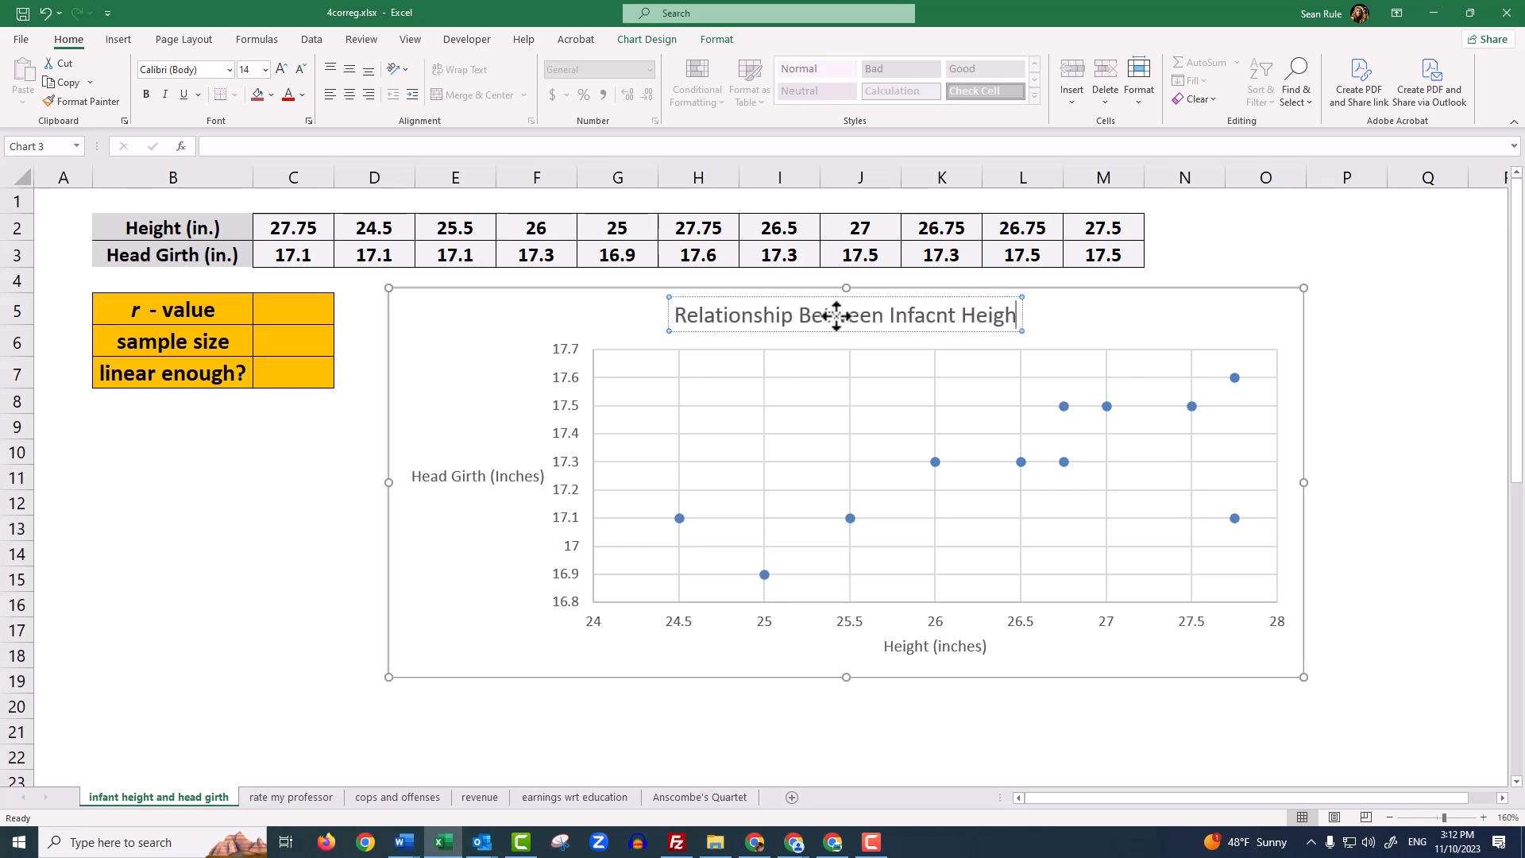
{"action": "type", "text": "t and Infnat Head Girth"}
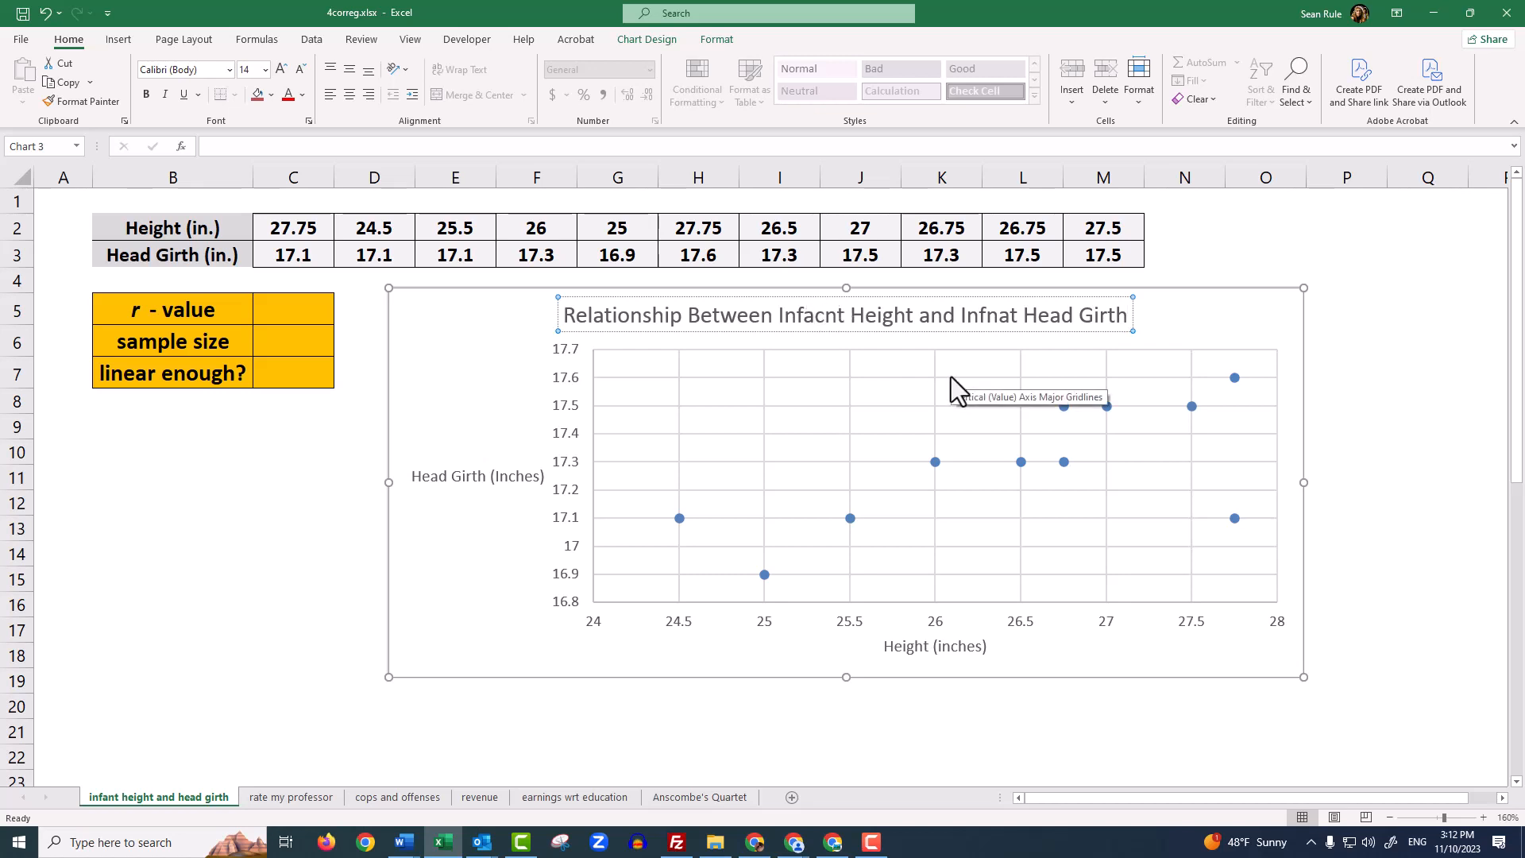
{"action": "key", "text": "BackSpace"}
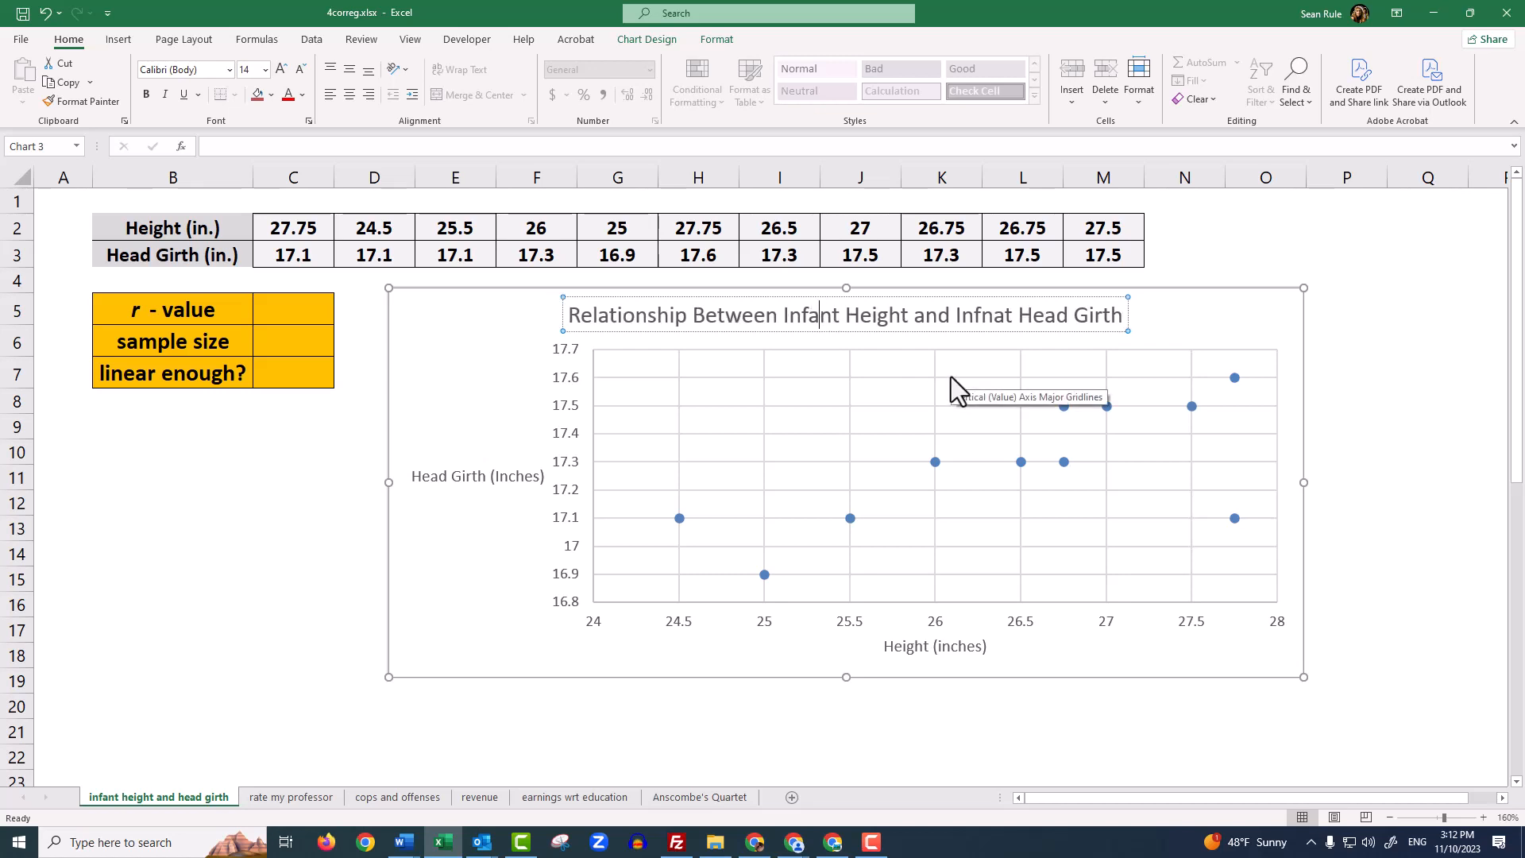
{"action": "left_click", "coordinate": [991, 318]}
{"action": "key", "text": "BackSpace"}
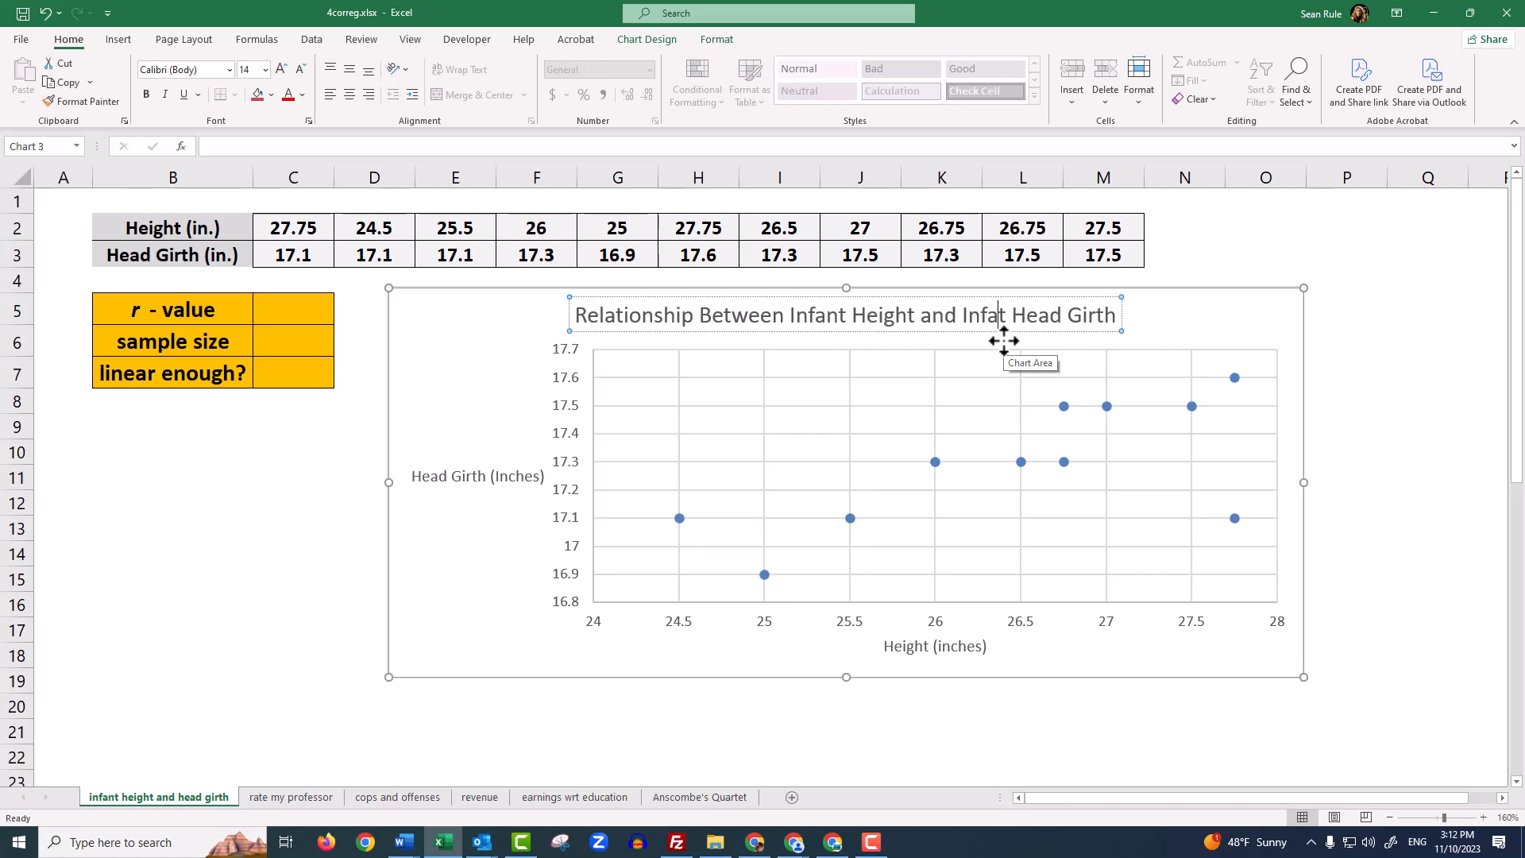
{"action": "type", "text": "n"}
{"action": "left_click", "coordinate": [1215, 262]}
Move the chart title sideways so it sits roughly centred above the plot area
{"action": "left_click", "coordinate": [1051, 316]}
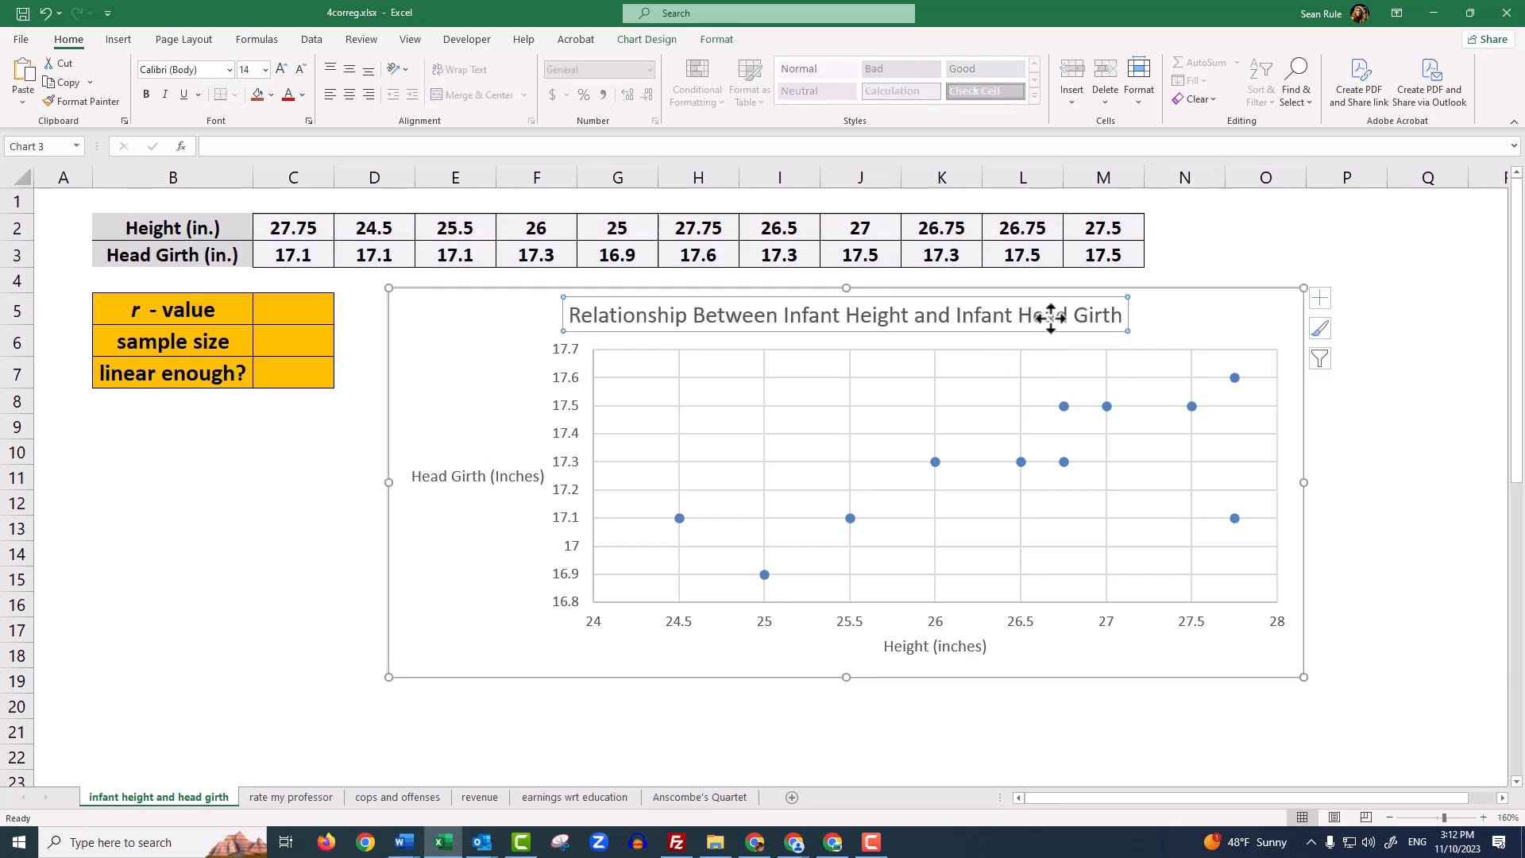
{"action": "left_click_drag", "start_coordinate": [1041, 297], "coordinate": [1093, 299]}
{"action": "left_click", "coordinate": [447, 358]}
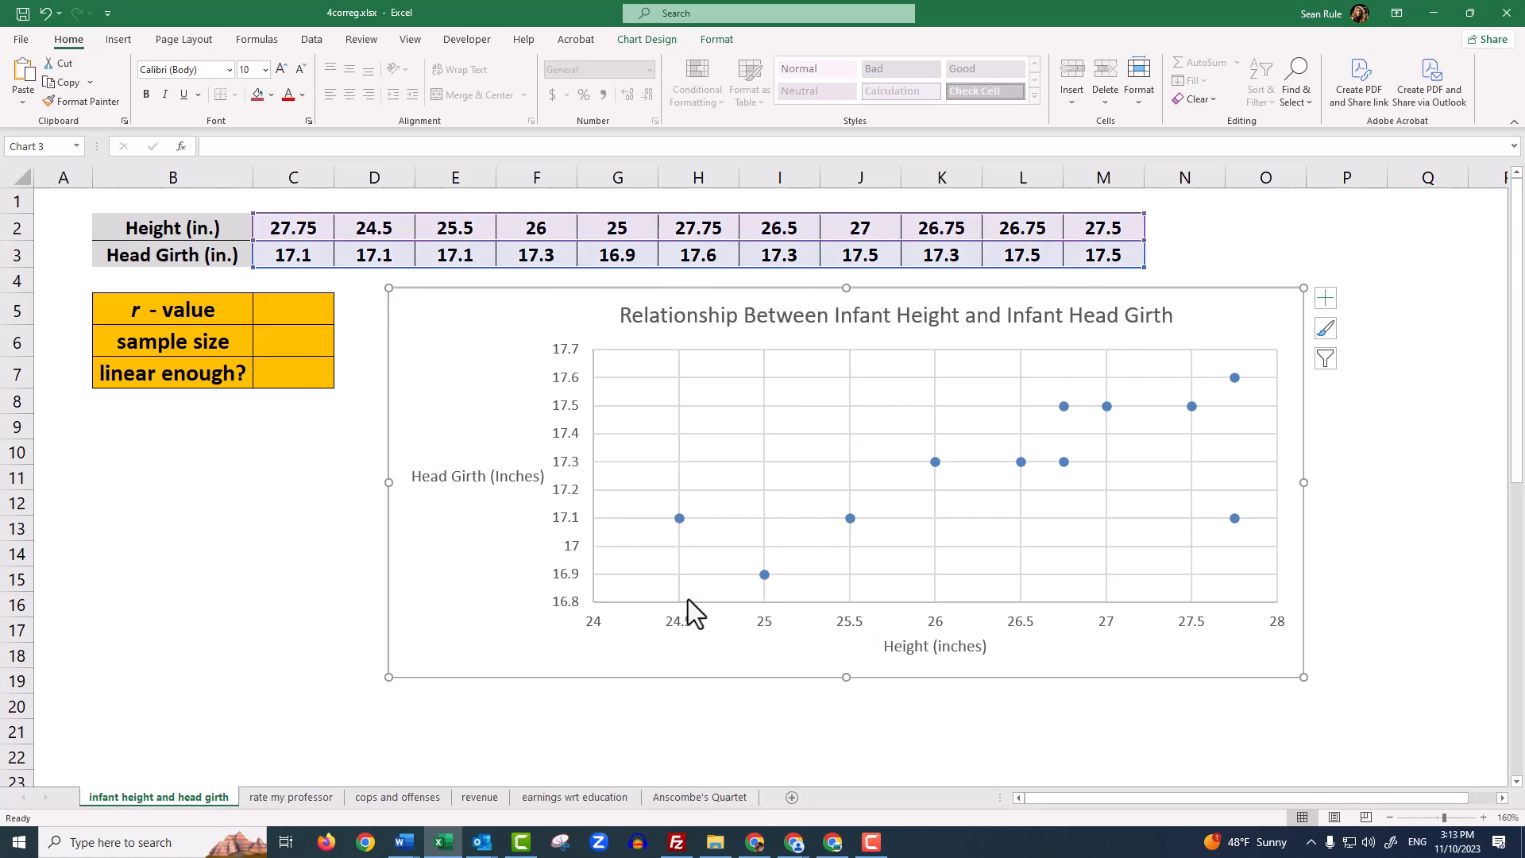
Try starting the vertical Head Girth axis at zero by setting its minimum bound to 0
{"action": "left_click", "coordinate": [569, 519]}
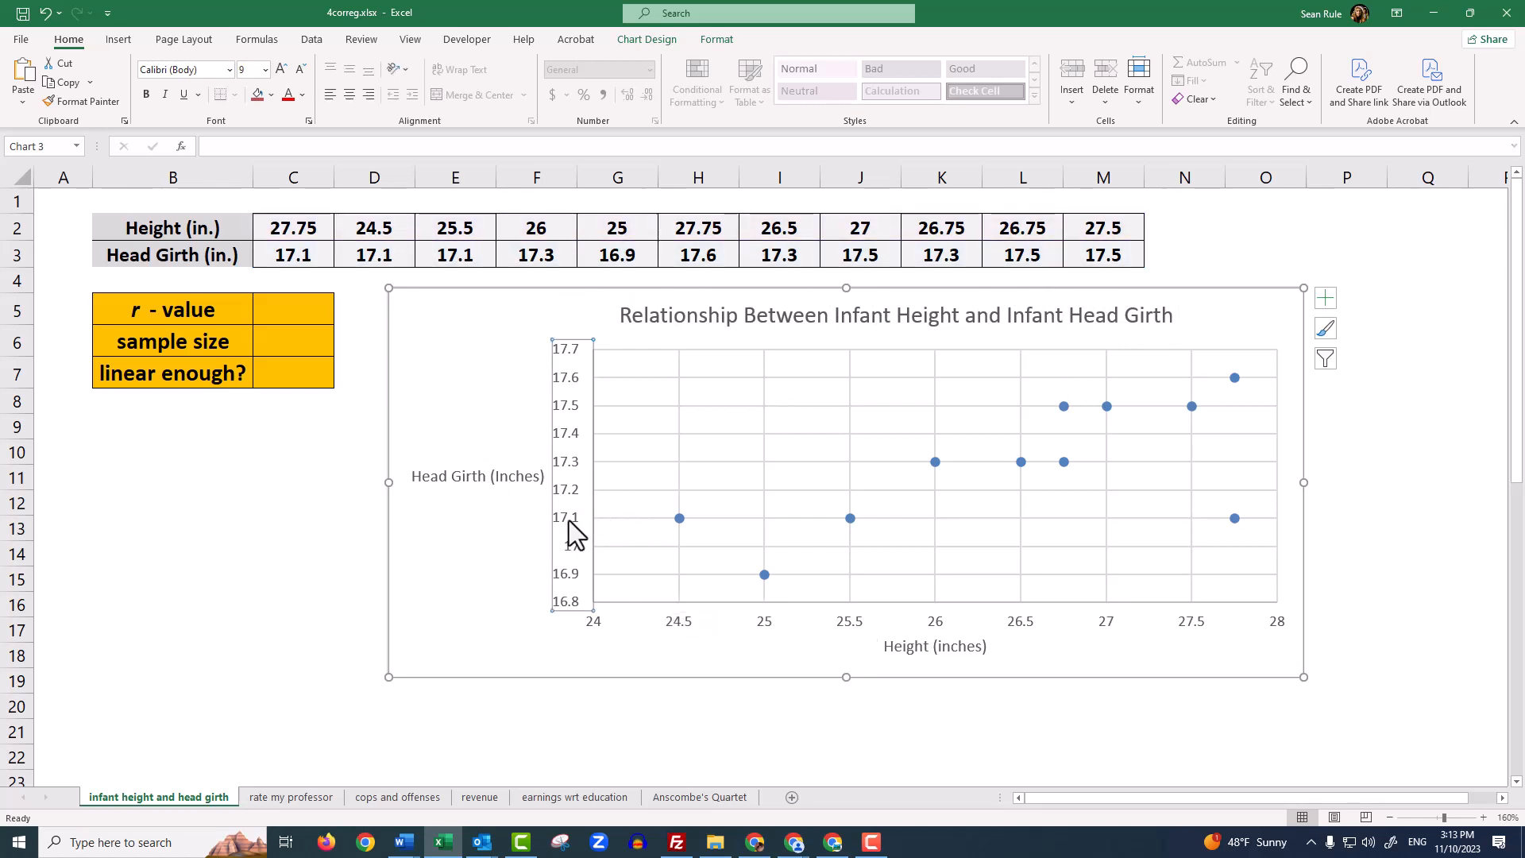
{"action": "right_click", "coordinate": [568, 519]}
{"action": "left_click", "coordinate": [664, 718]}
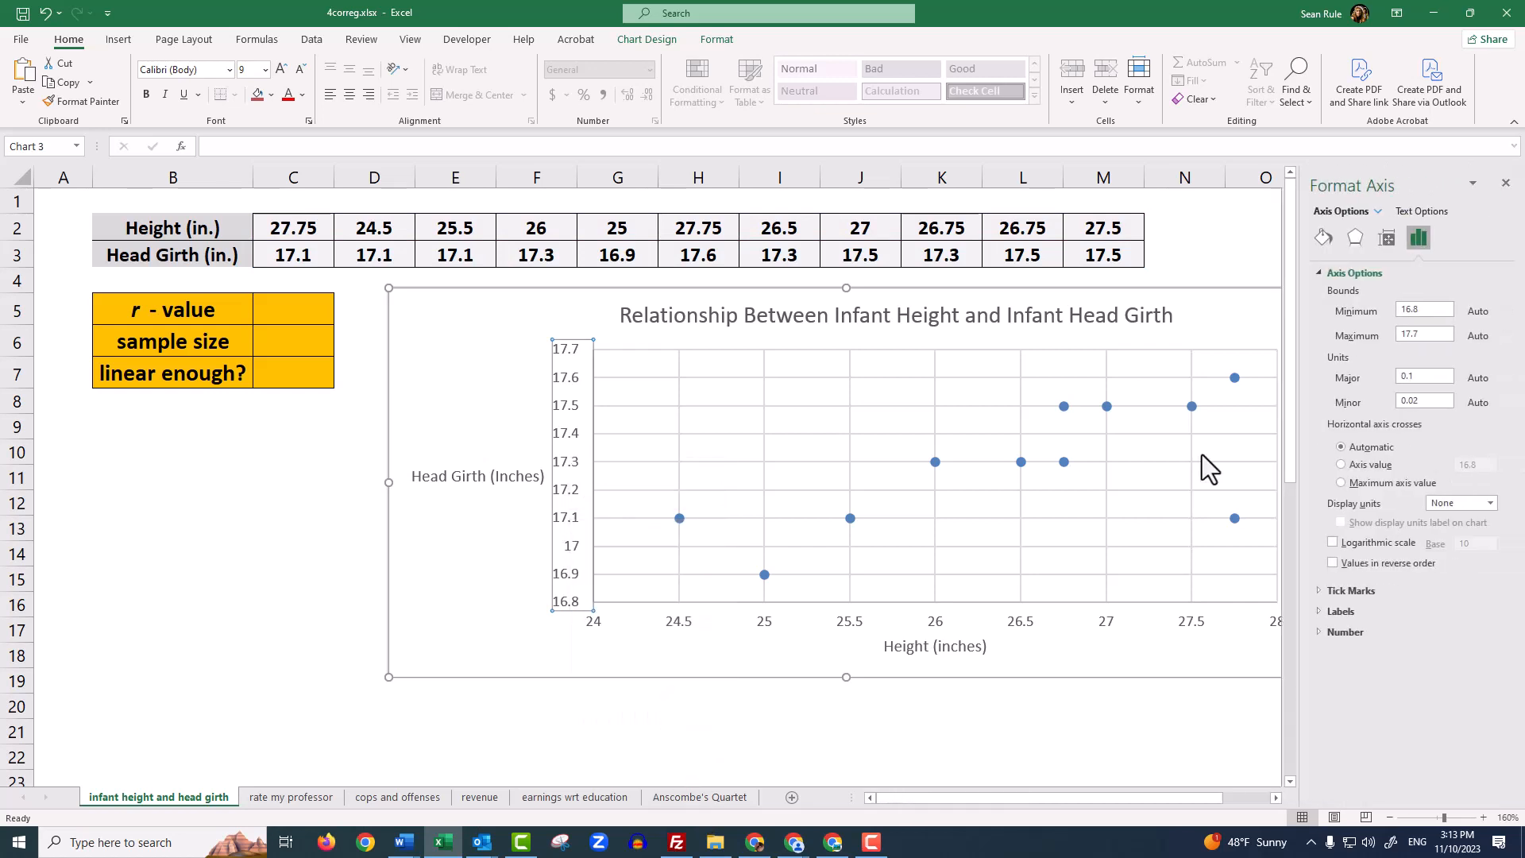
{"action": "double_click", "coordinate": [1431, 309]}
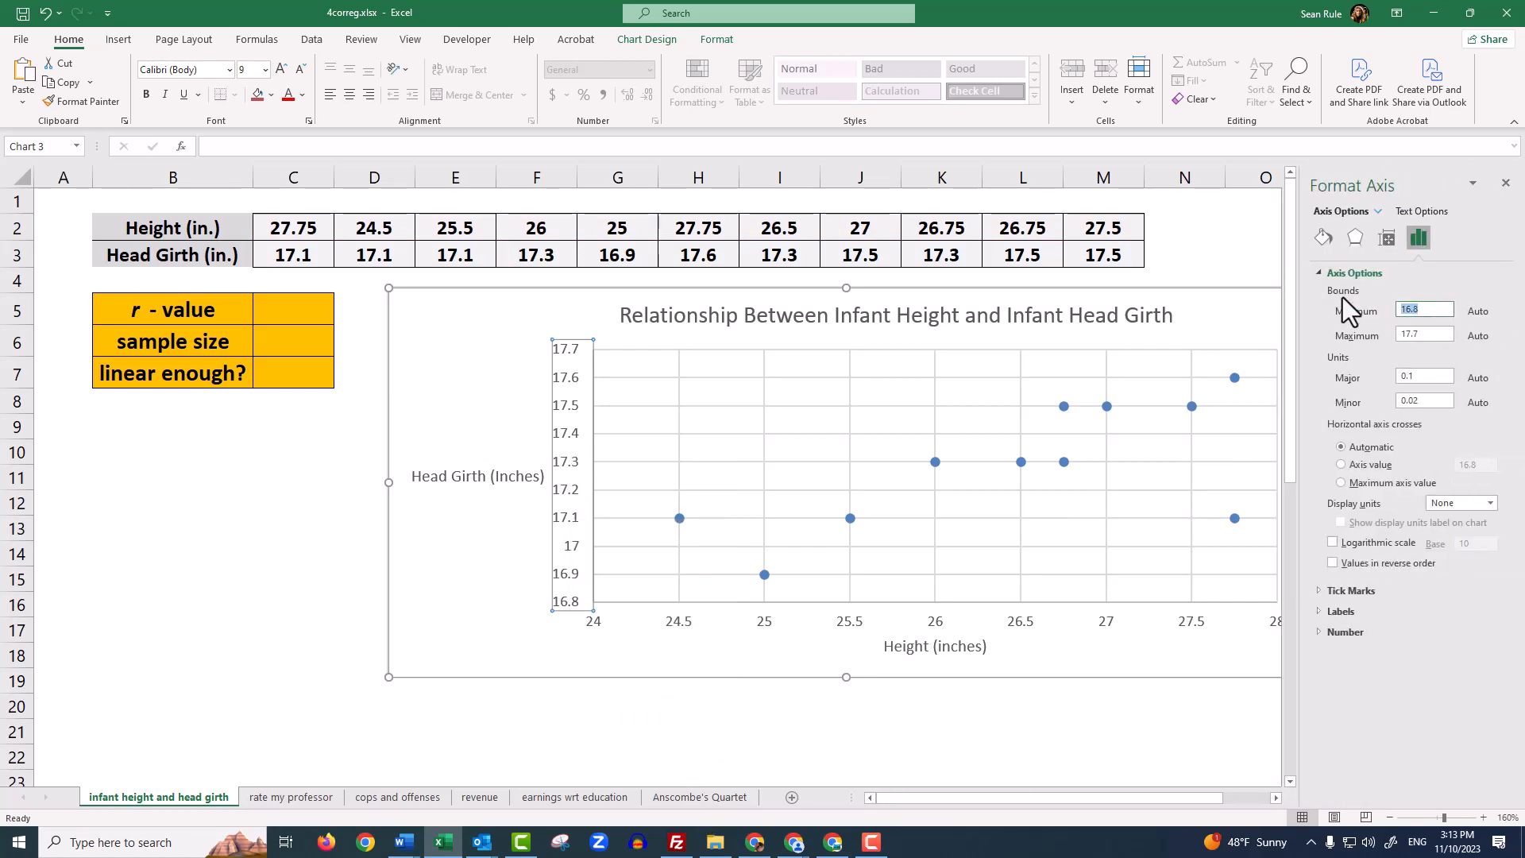
{"action": "key", "text": "BackSpace"}
{"action": "type", "text": "0"}
{"action": "left_click", "coordinate": [1439, 334]}
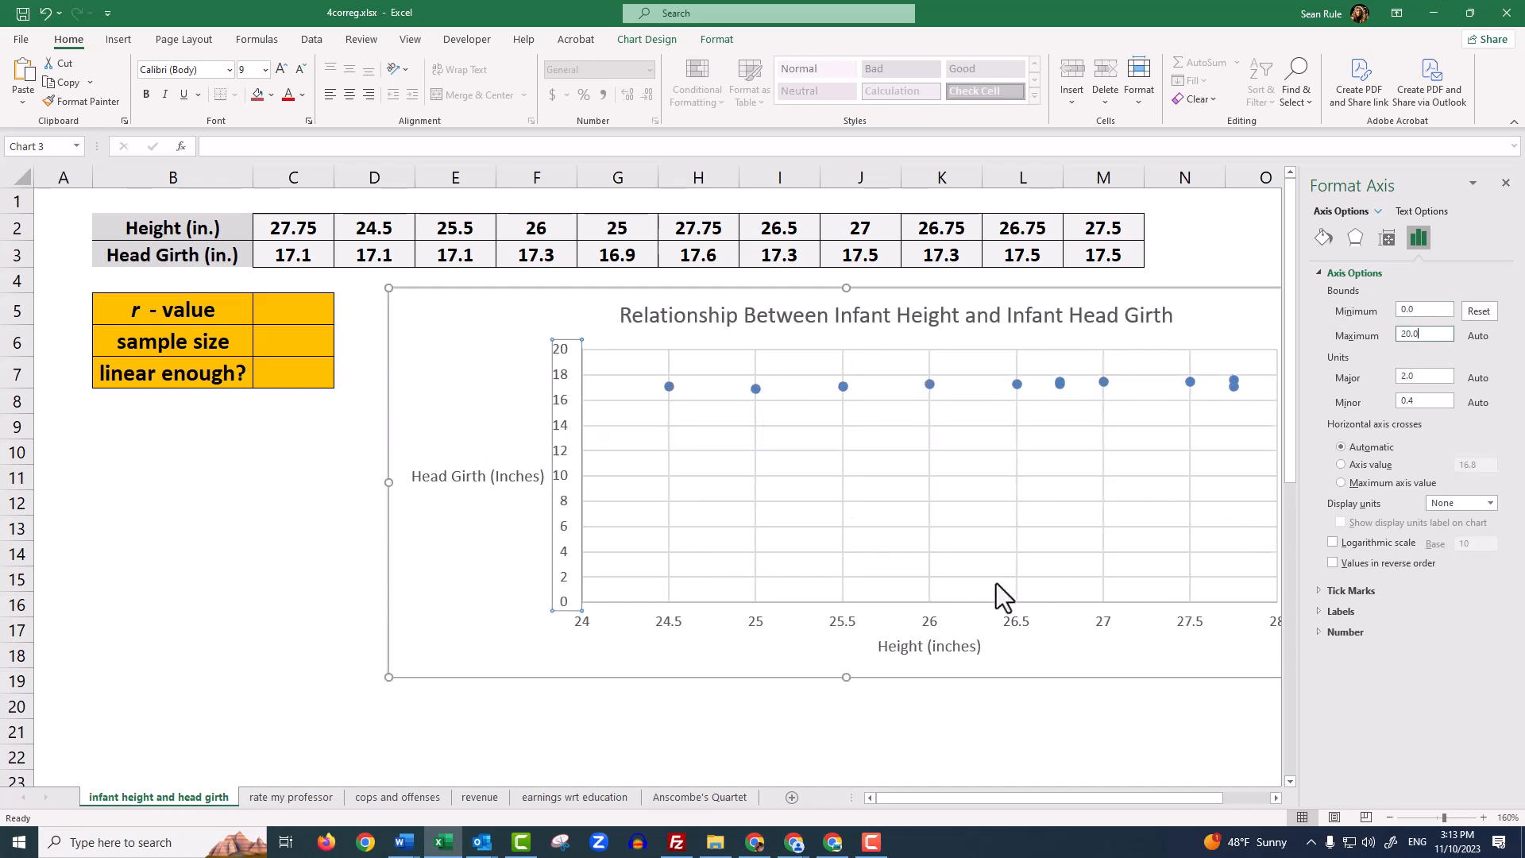
Try a minimum bound of 0 on the horizontal Height axis and close the axis formatting options
{"action": "right_click", "coordinate": [1018, 619]}
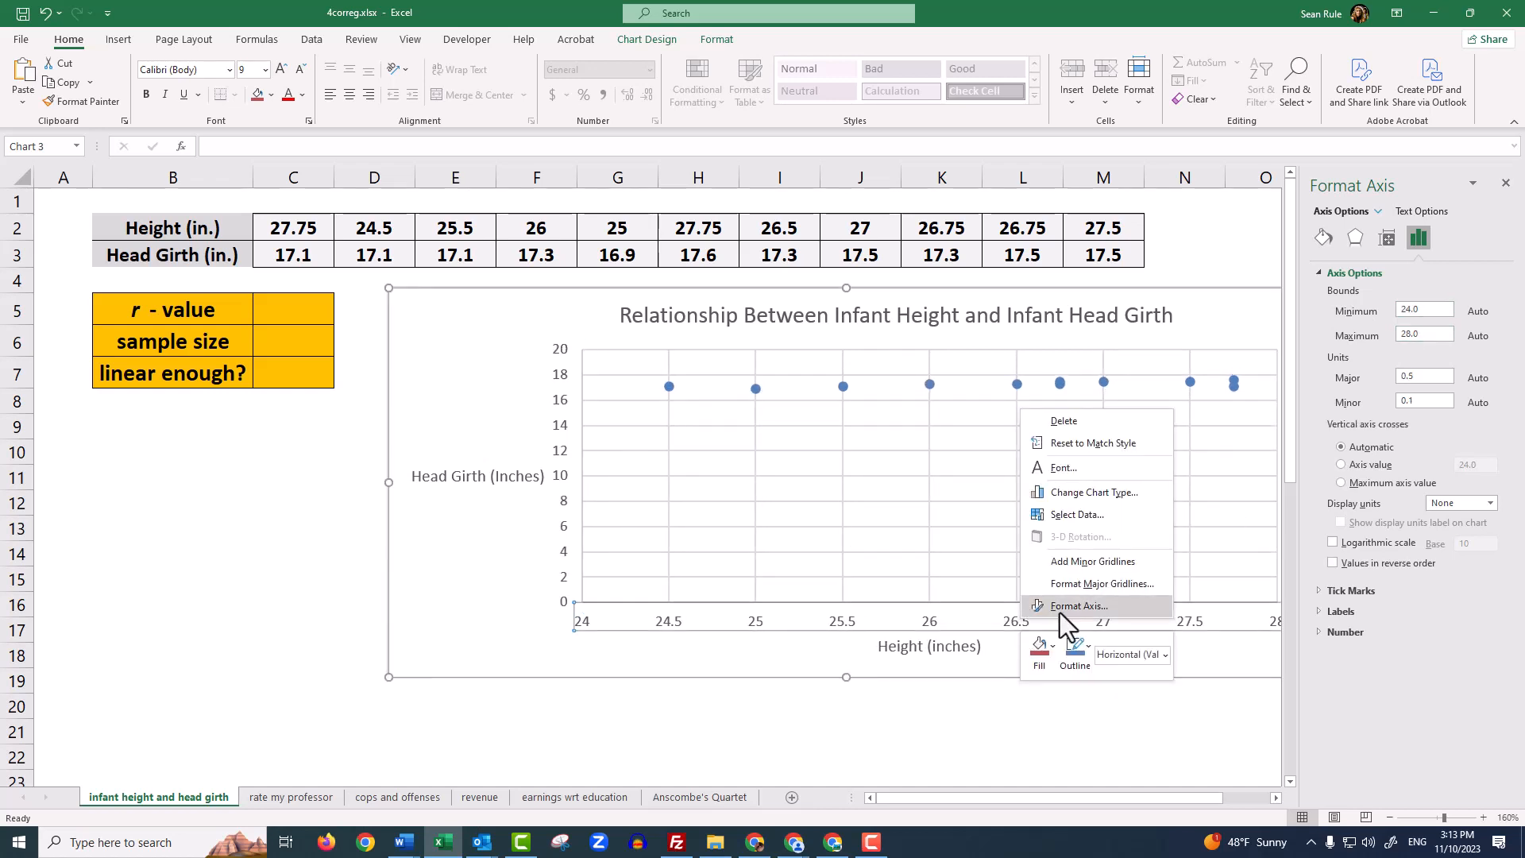
{"action": "left_click", "coordinate": [1060, 613]}
{"action": "double_click", "coordinate": [1434, 311]}
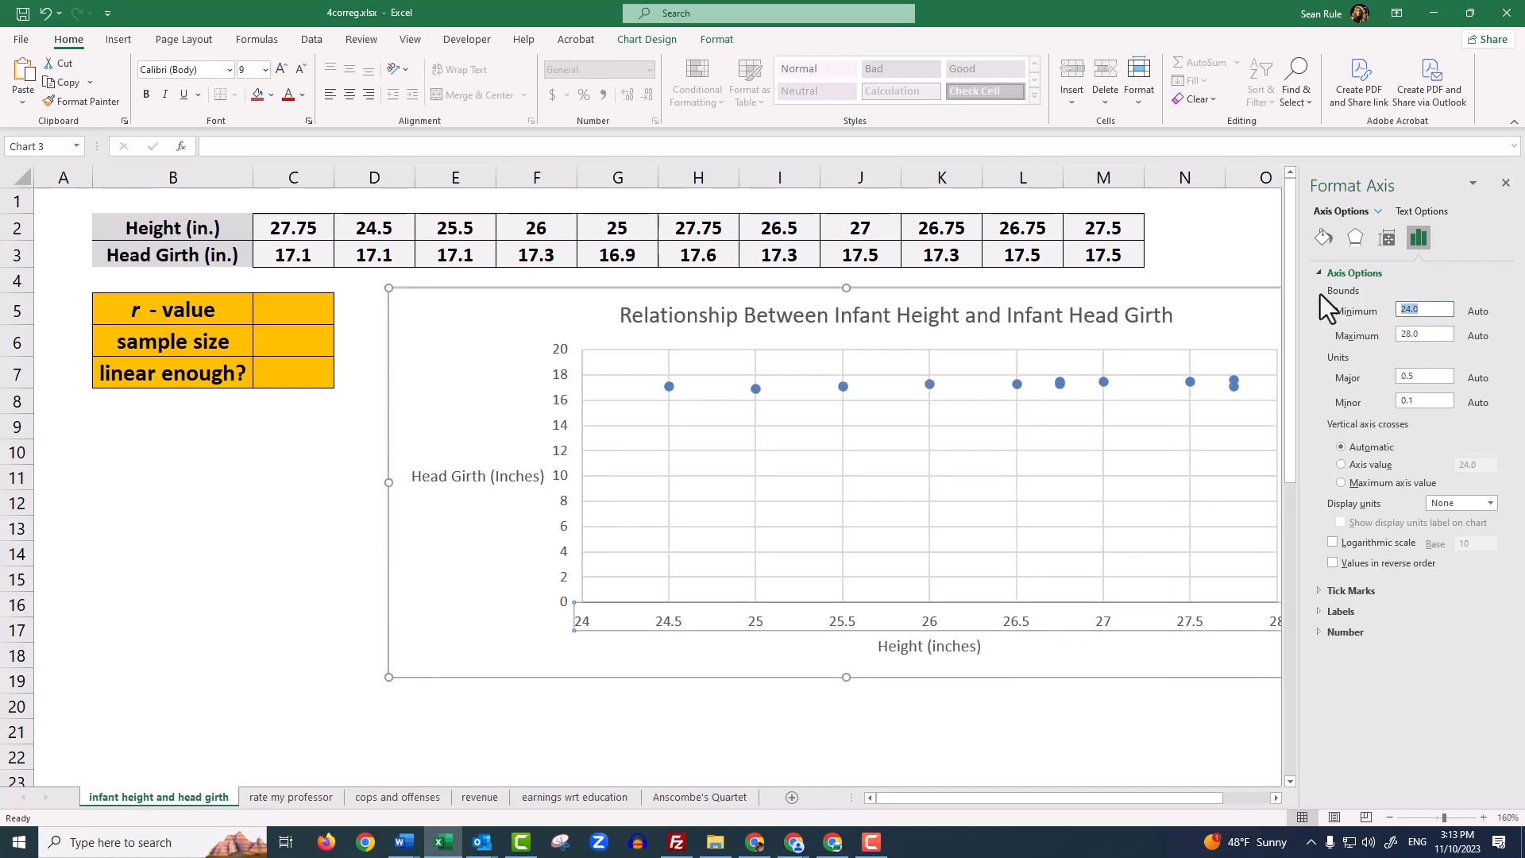
{"action": "type", "text": "0"}
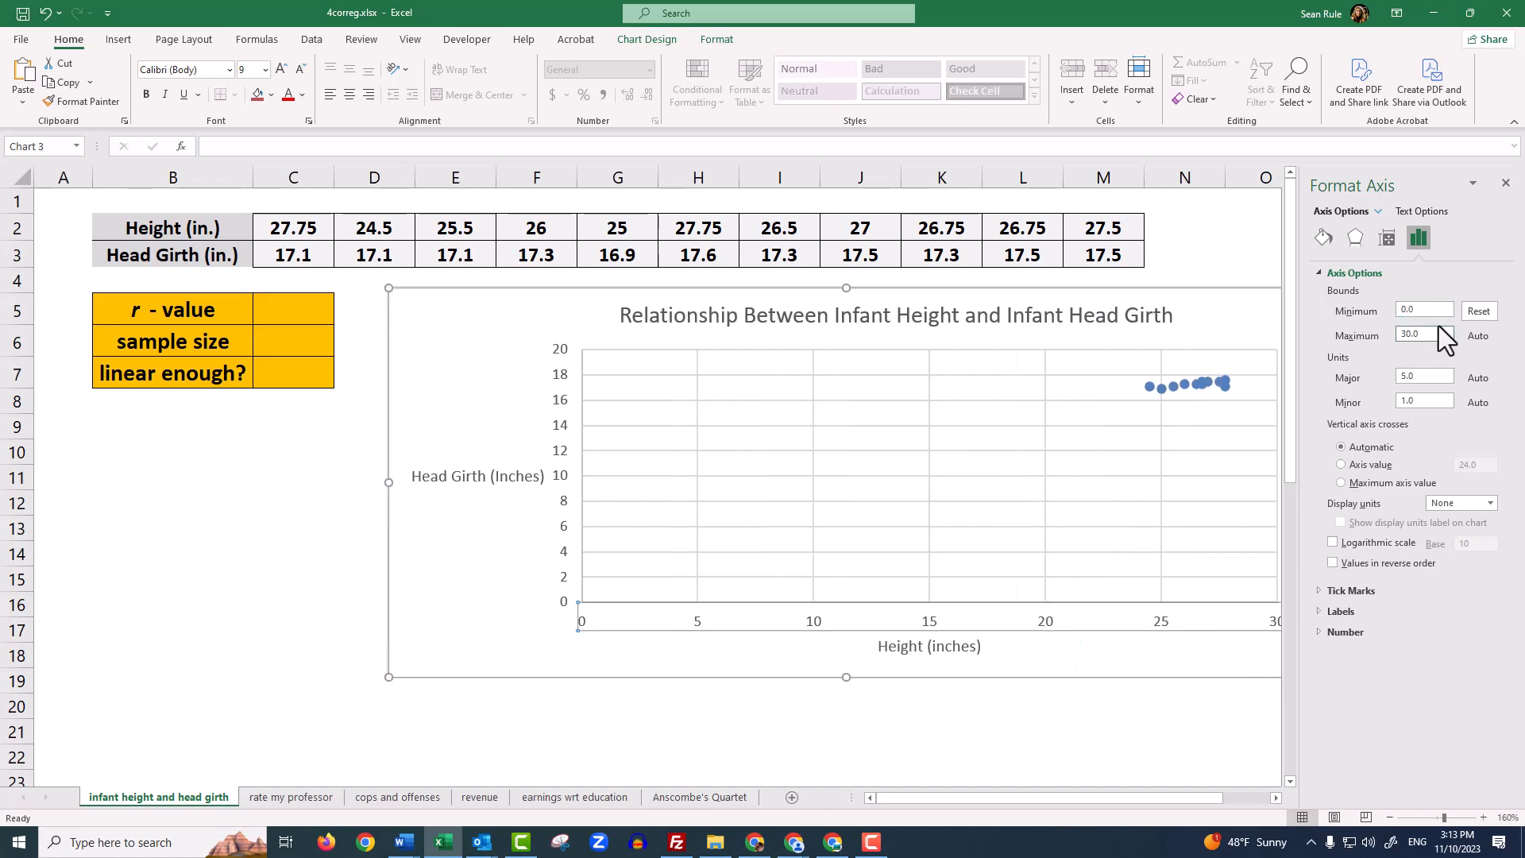
{"action": "left_click", "coordinate": [1504, 183]}
{"action": "left_click", "coordinate": [1466, 378]}
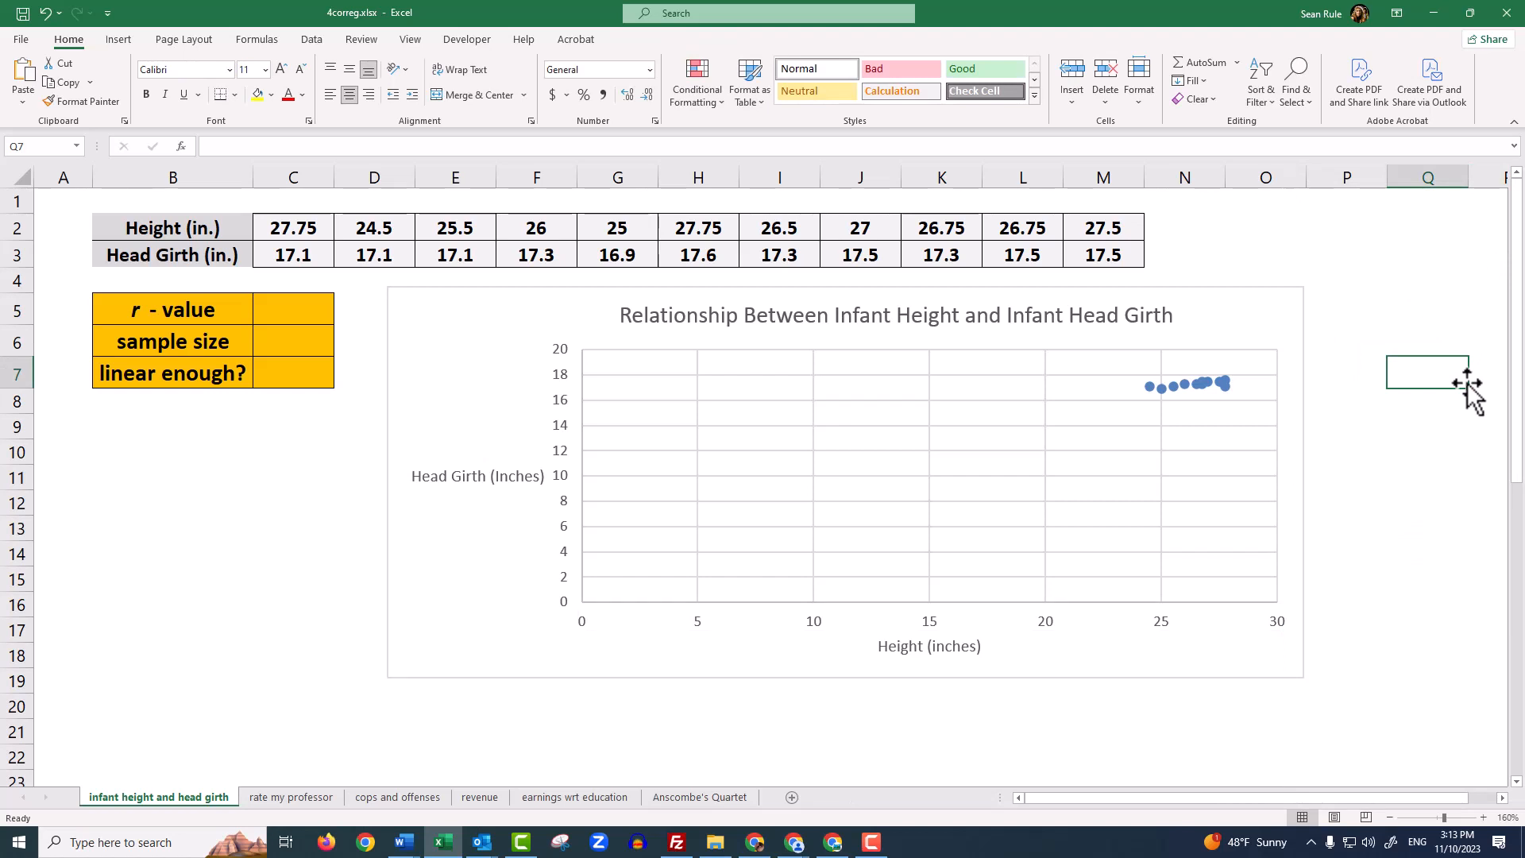
Undo the minimum bound changes on both chart axes and deselect the chart
{"action": "key", "text": "ctrl+z"}
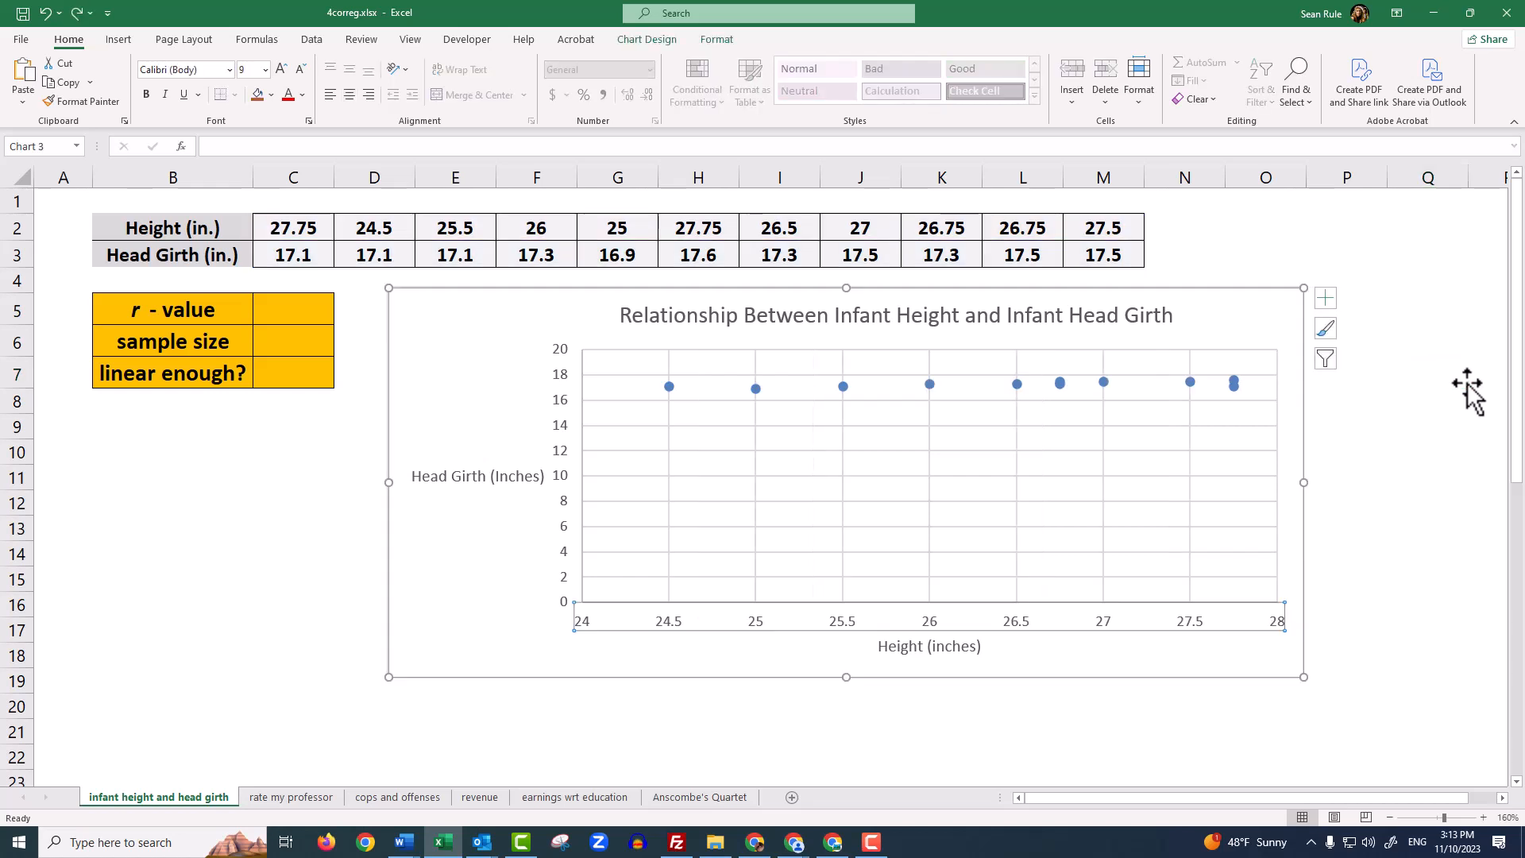
{"action": "key", "text": "ctrl+z"}
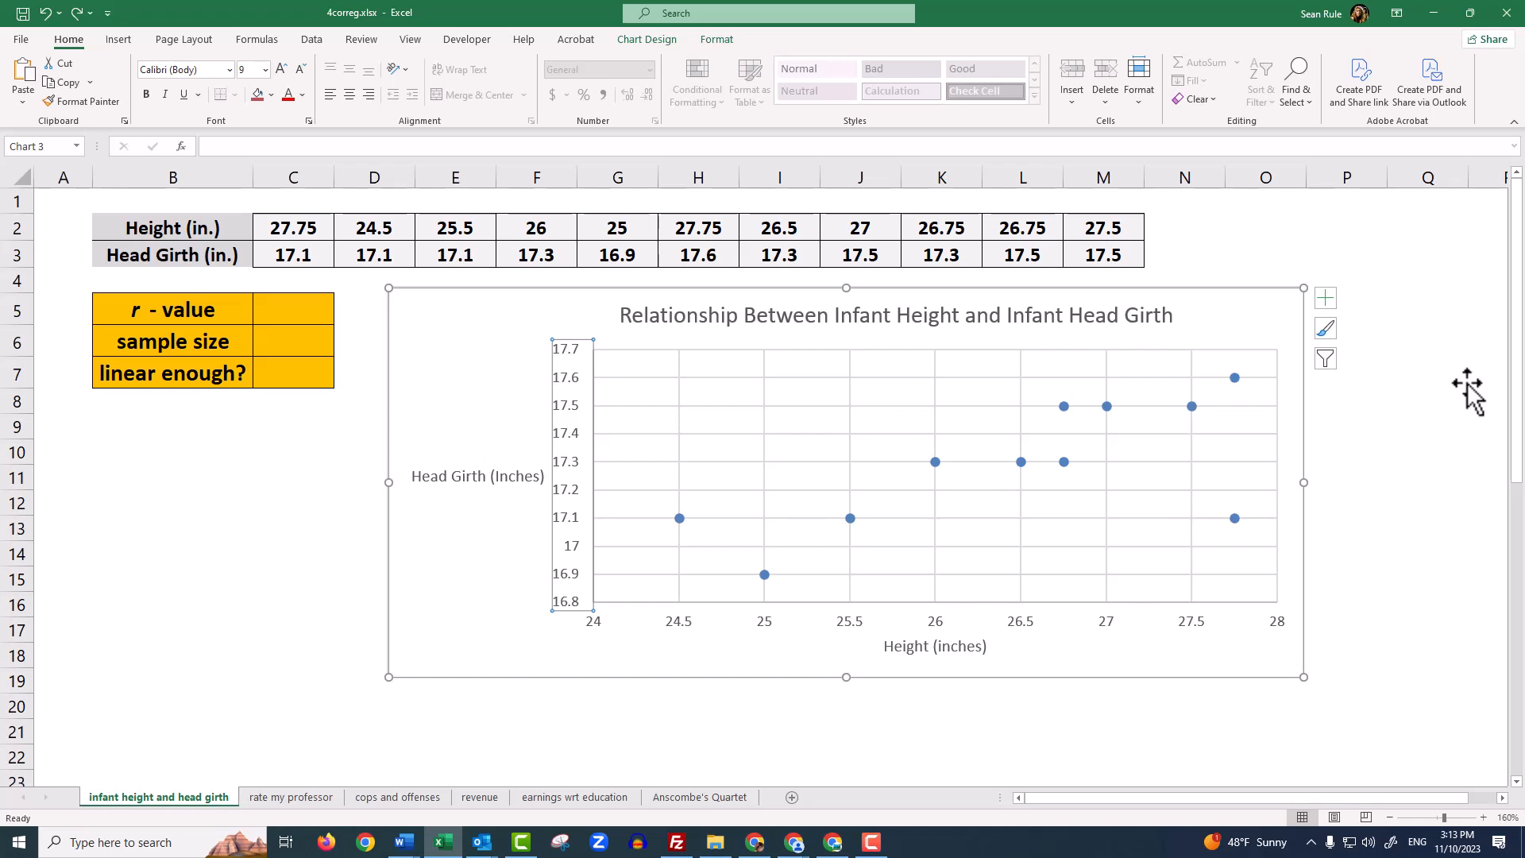
{"action": "left_click", "coordinate": [1466, 385]}
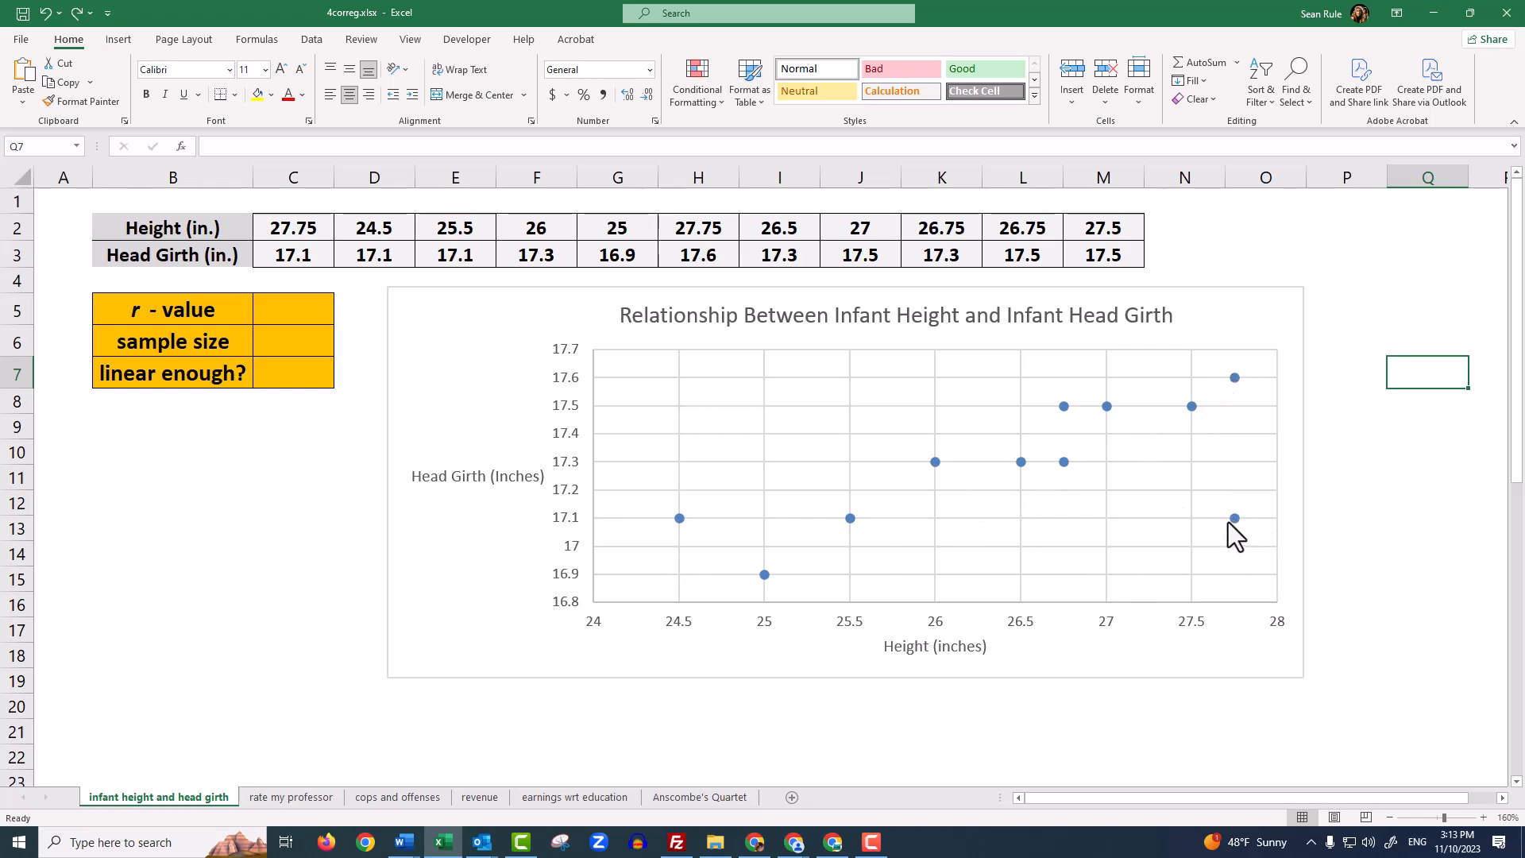
{"action": "mouse_move", "coordinate": [1227, 522]}
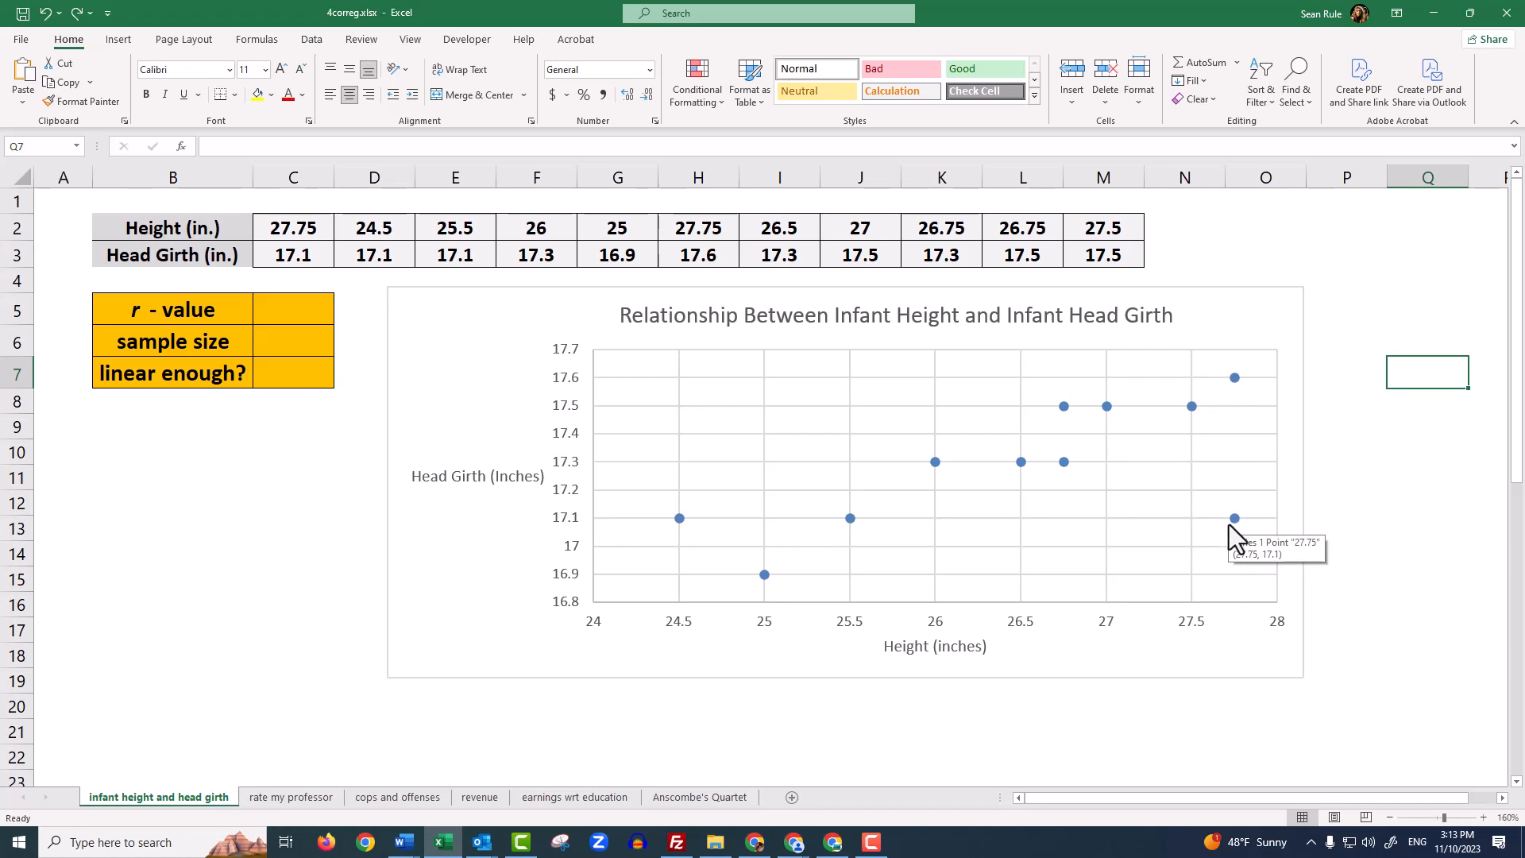